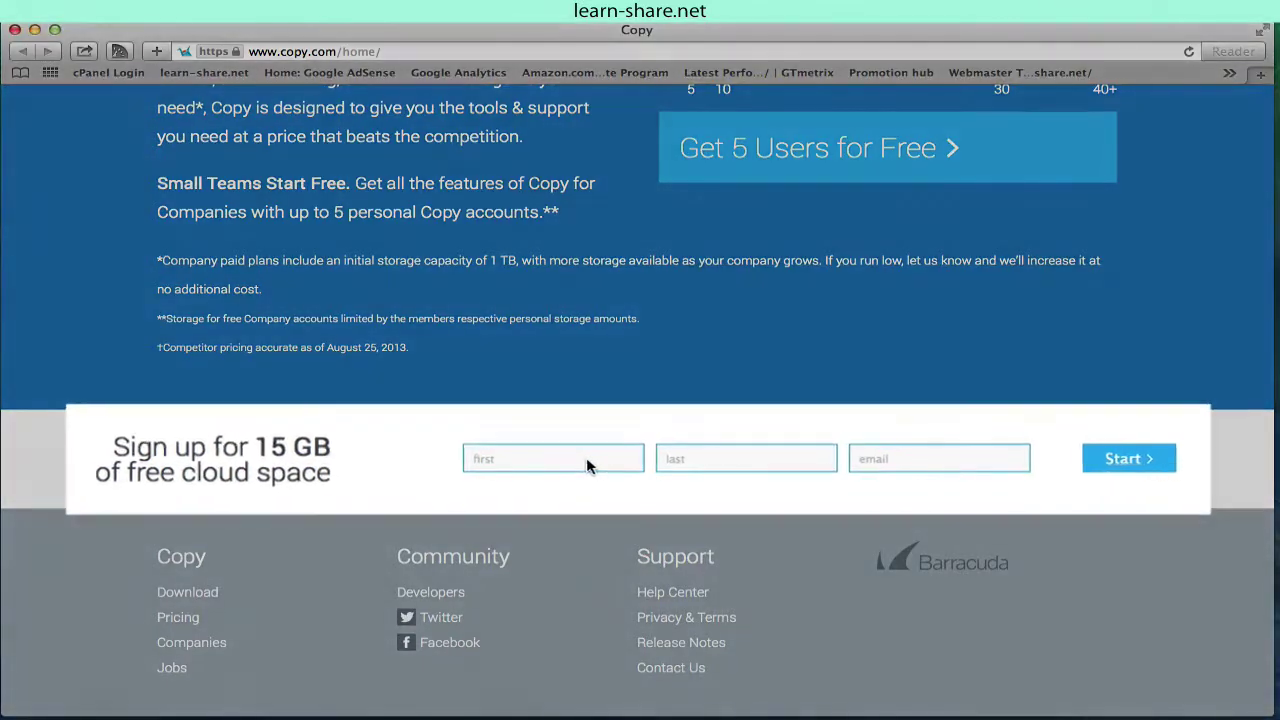
# Step: Enter the new user's first name, last name and e-mail address, and start the Copy sign-up
pyautogui.click(524, 458)
pyautogui.write('learn')
pyautogui.press('Tab')
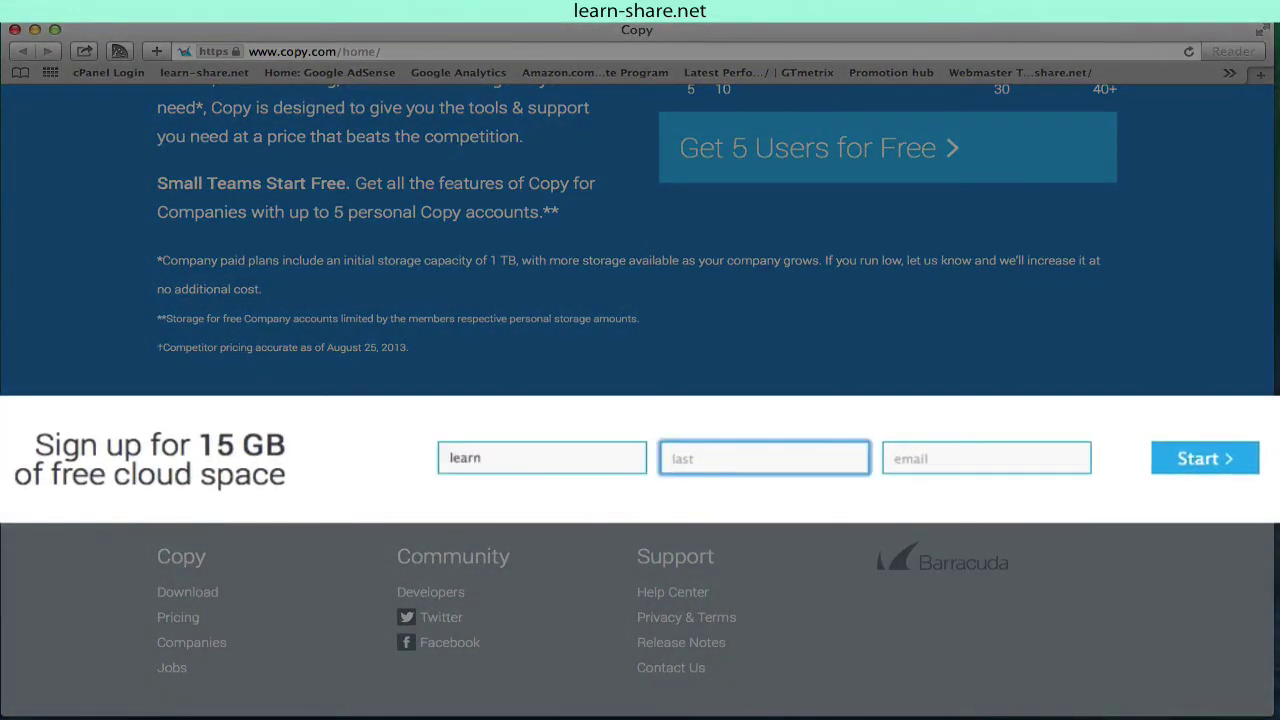
pyautogui.write('share')
pyautogui.click(913, 462)
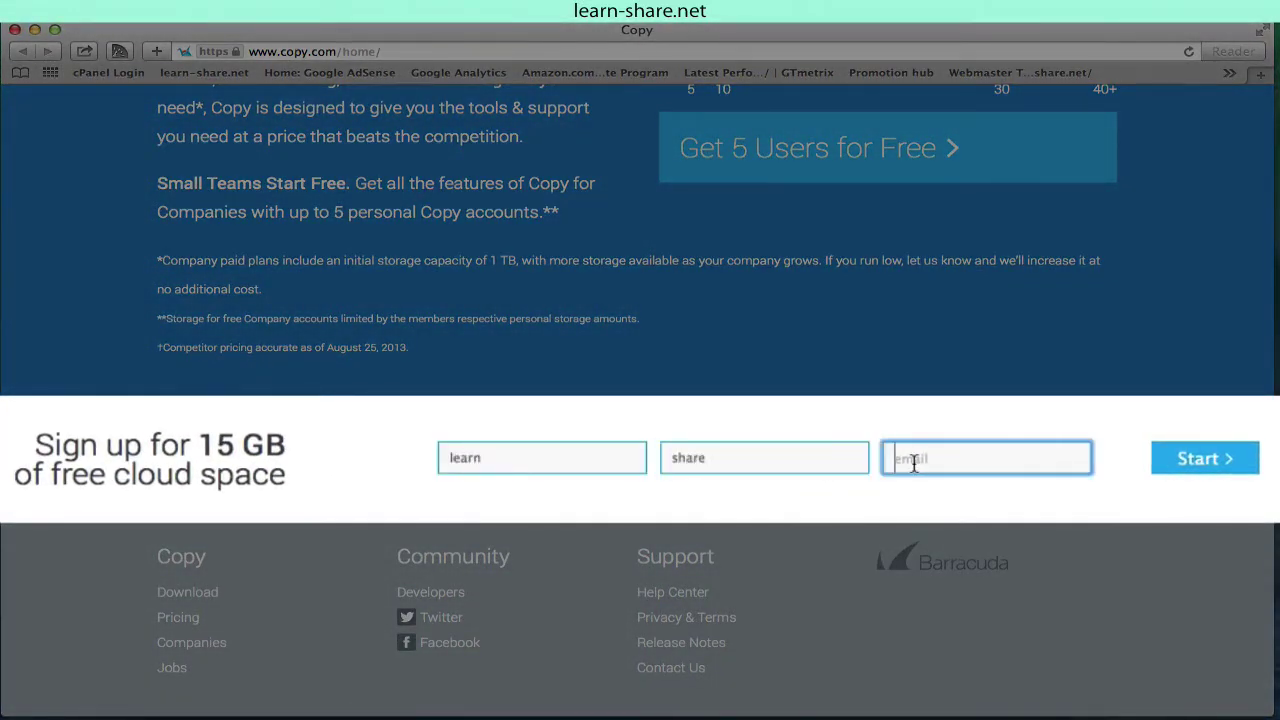
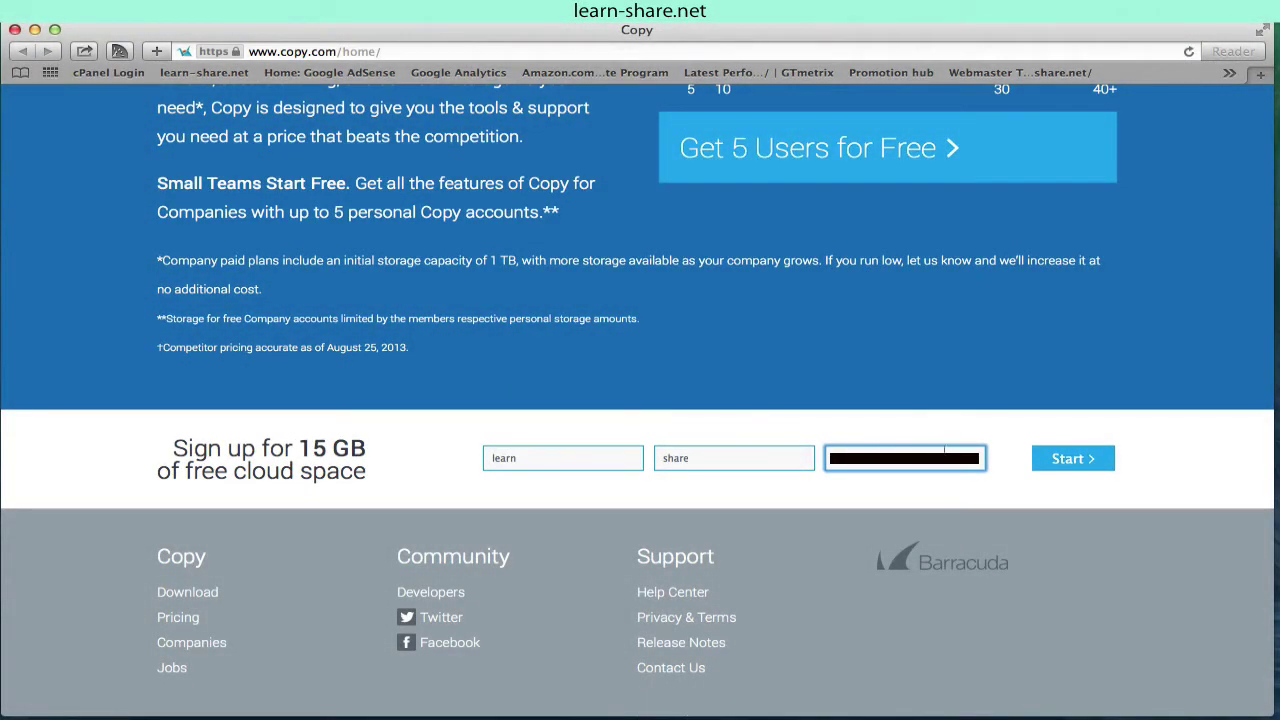
pyautogui.click(1074, 460)
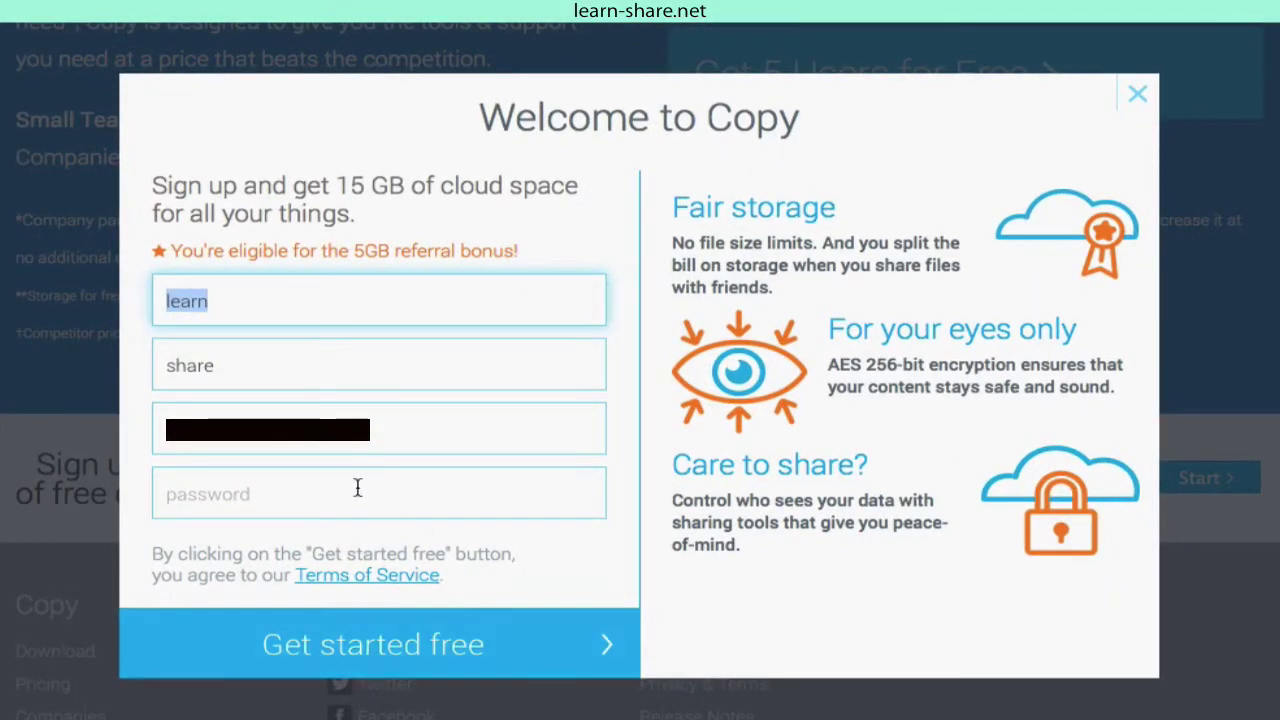
# Step: Enter the account password and create the free Copy account
pyautogui.click(357, 489)
pyautogui.write('•••••••••')
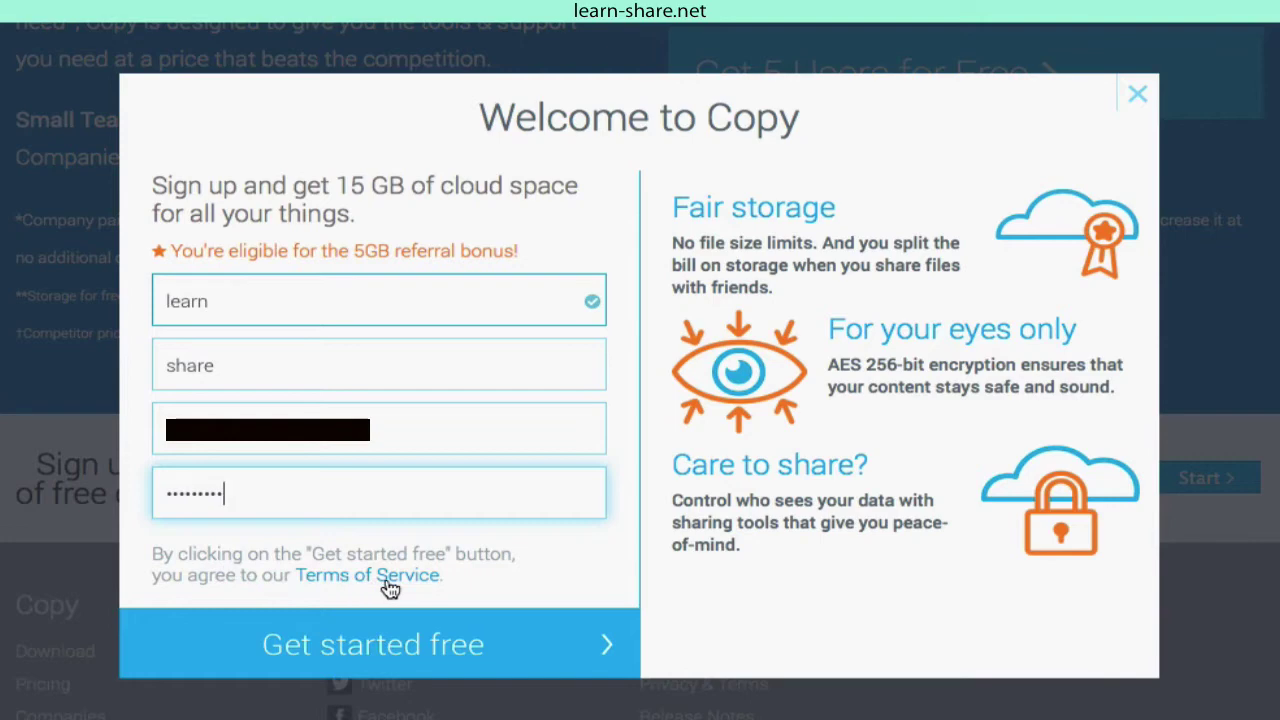
pyautogui.click(561, 648)
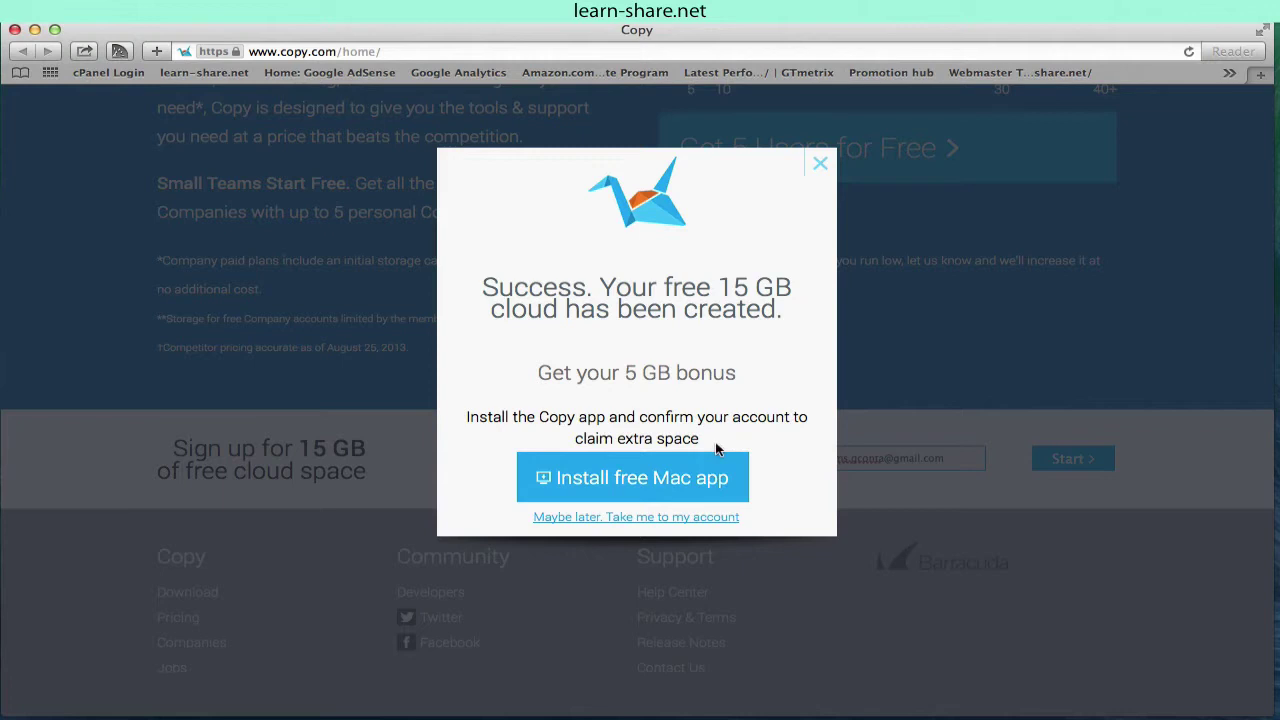
# Step: Download the free Mac app installer Copy-1.45.0363.dmg and open it from Downloads
pyautogui.click(639, 485)
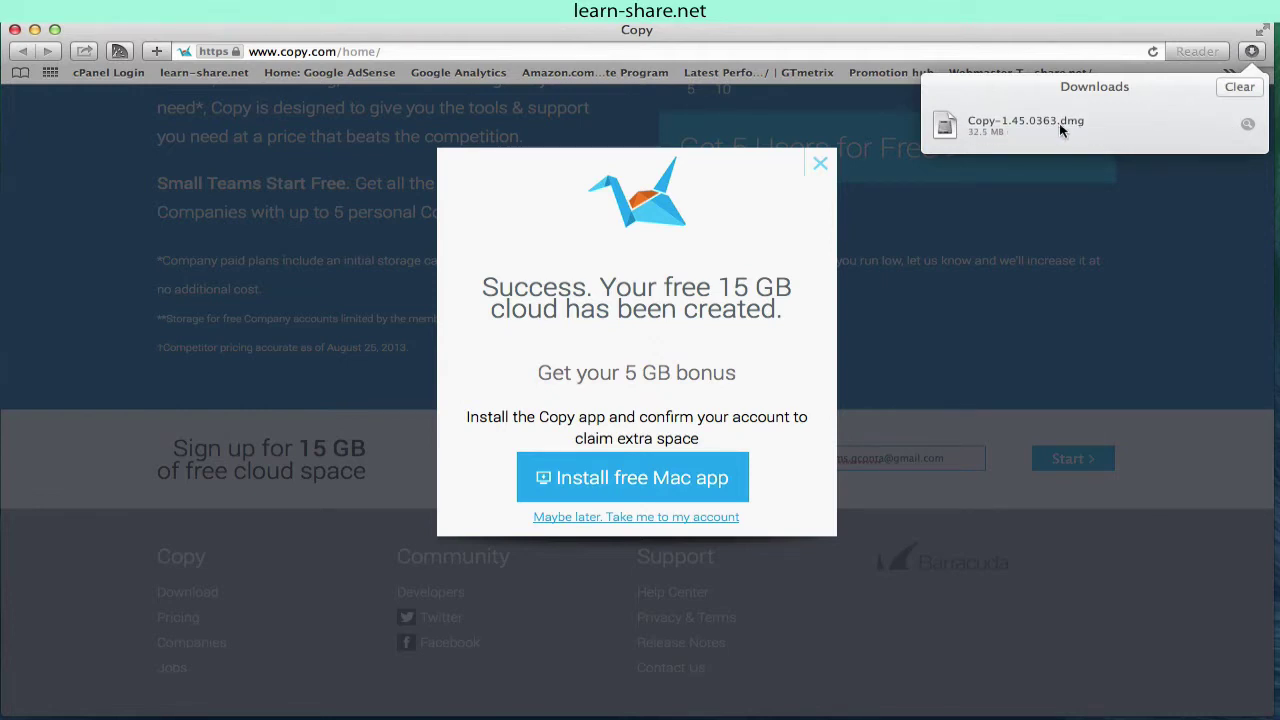
pyautogui.click(1247, 124)
pyautogui.doubleClick(580, 254)
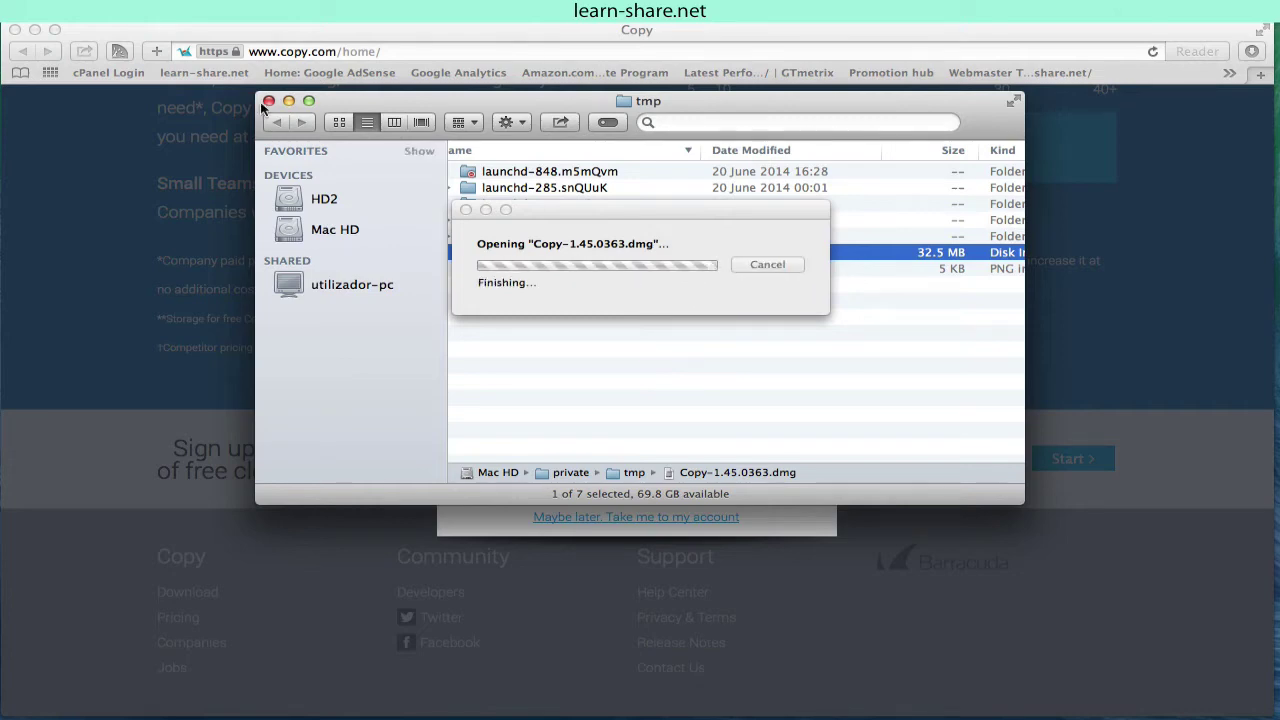
# Step: Drag Copy.app into Applications, then locate it in the Applications list and launch it
pyautogui.moveTo(450, 372); pyautogui.dragTo(712, 396)
pyautogui.scroll(-10, 573, 481)
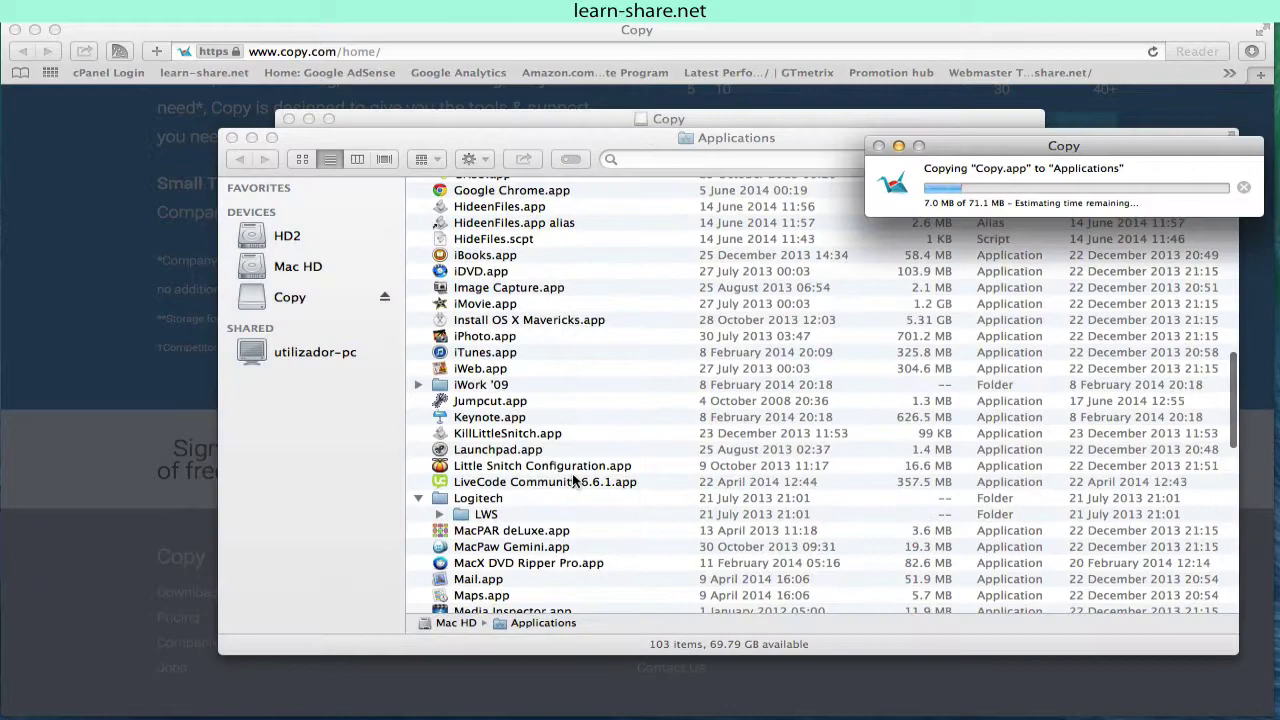
pyautogui.press('s')
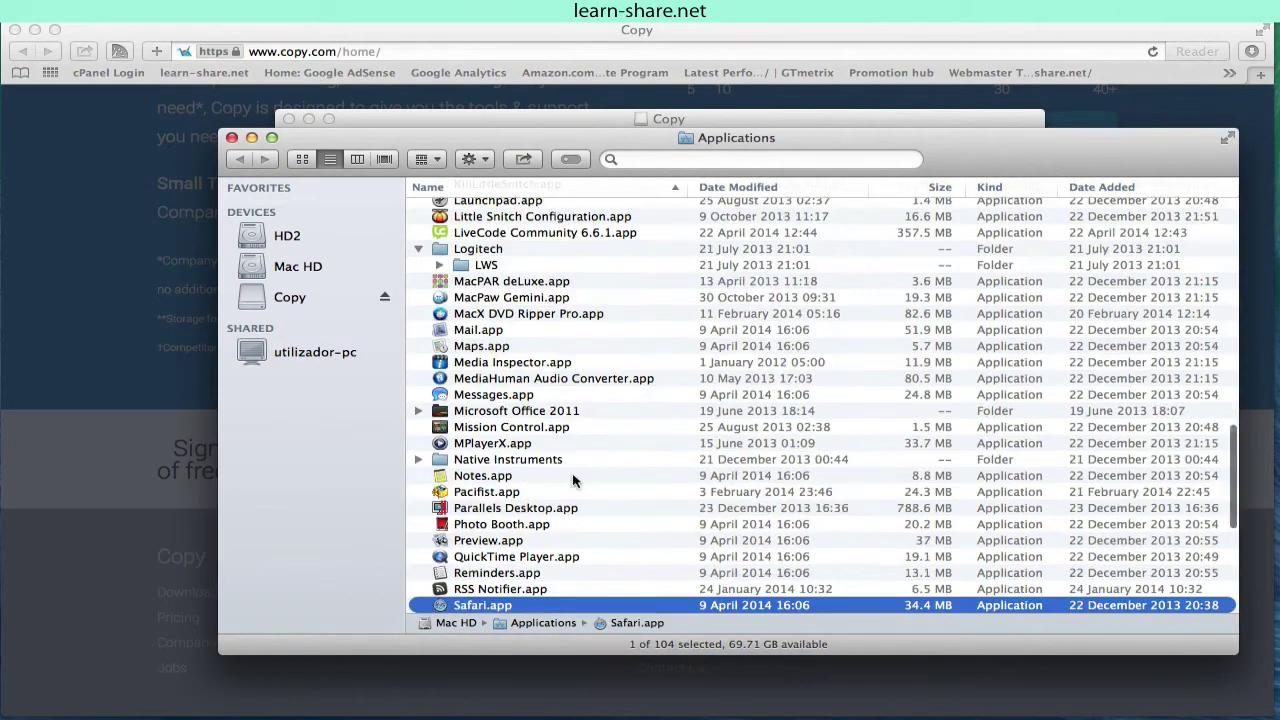
pyautogui.scroll(-5, 540, 440)
pyautogui.scroll(1, 520, 380)
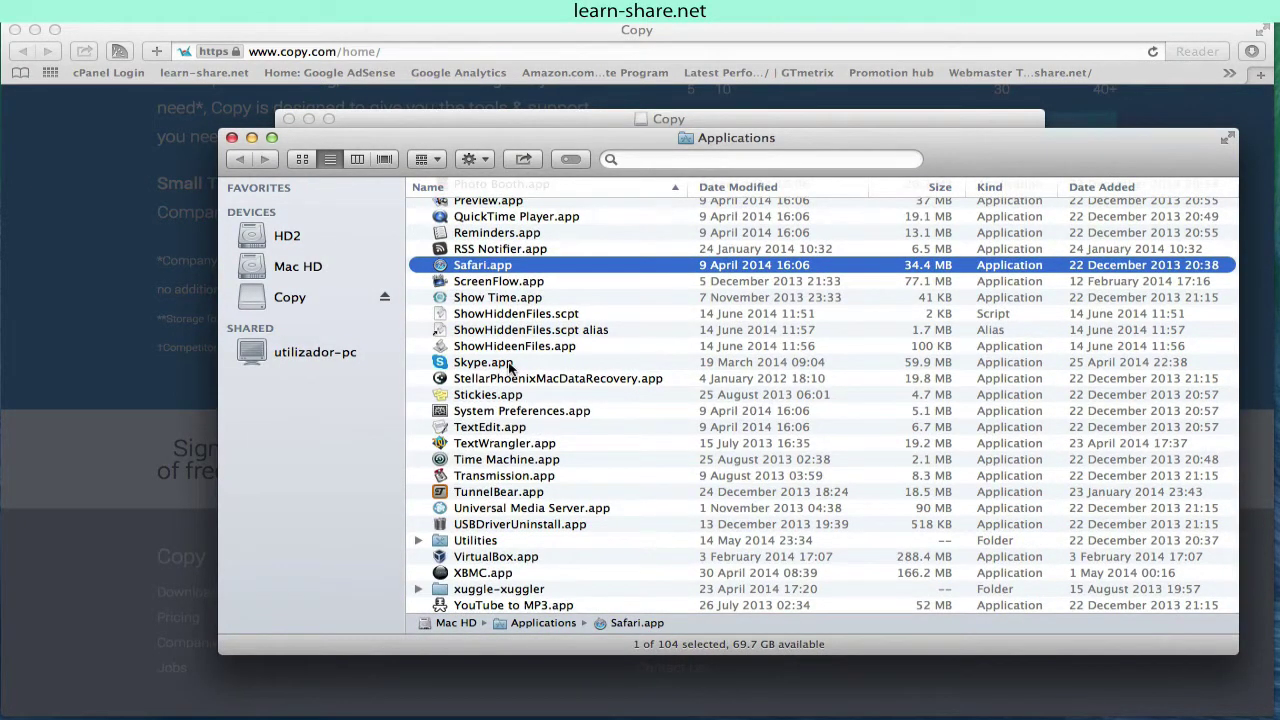
pyautogui.press('c')
pyautogui.click(472, 322)
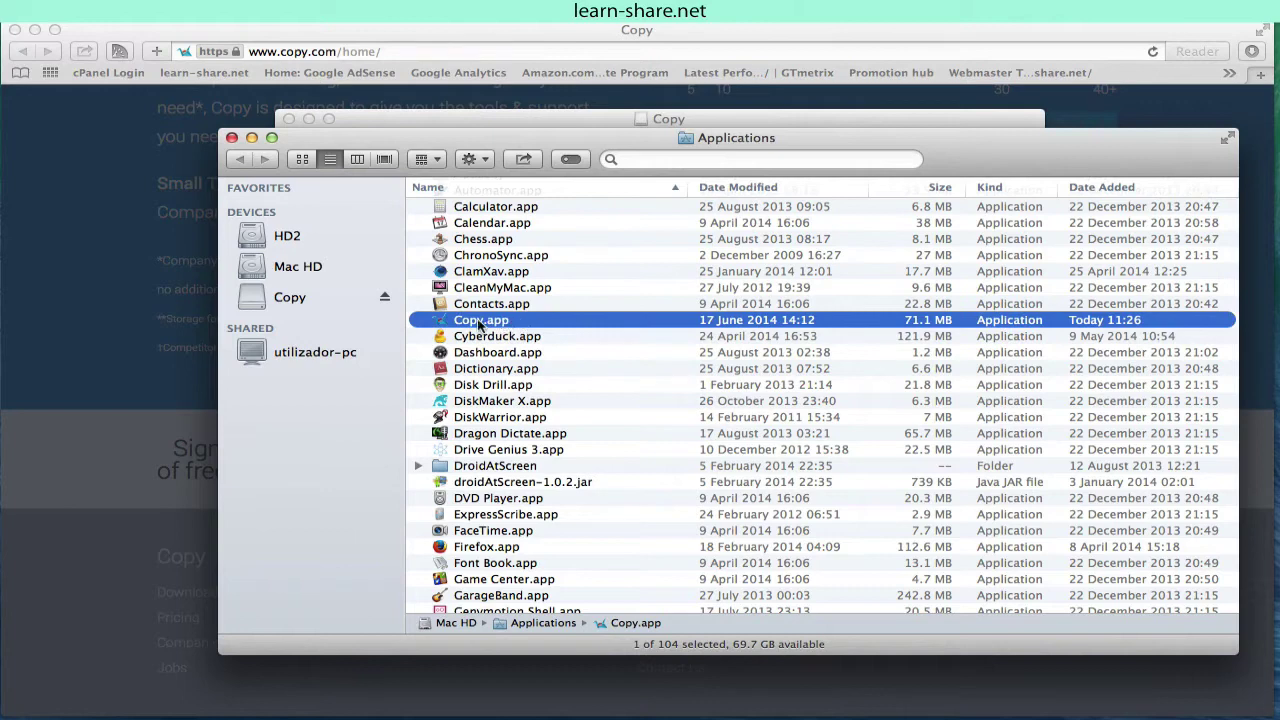
pyautogui.doubleClick(472, 320)
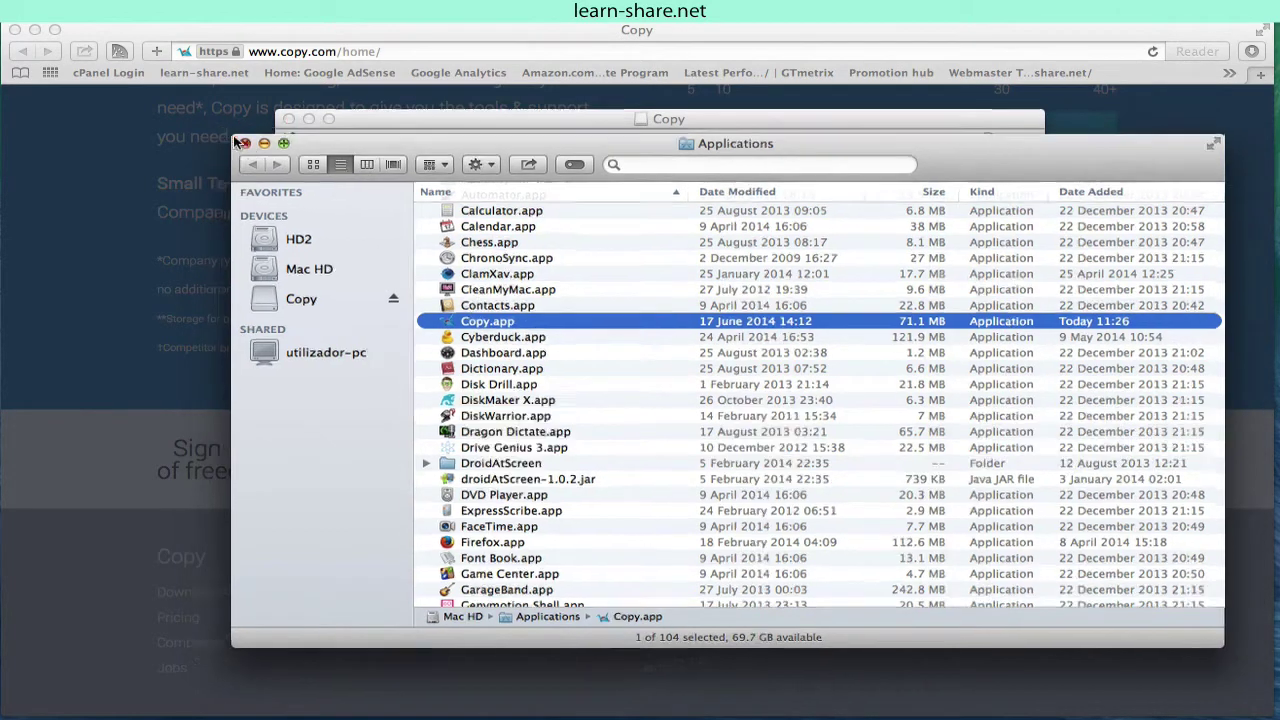
# Step: Confirm opening Copy, close the disk image, and authorise CopyAgent's permission repair with the Mac password
pyautogui.press('Return')
pyautogui.click(288, 119)
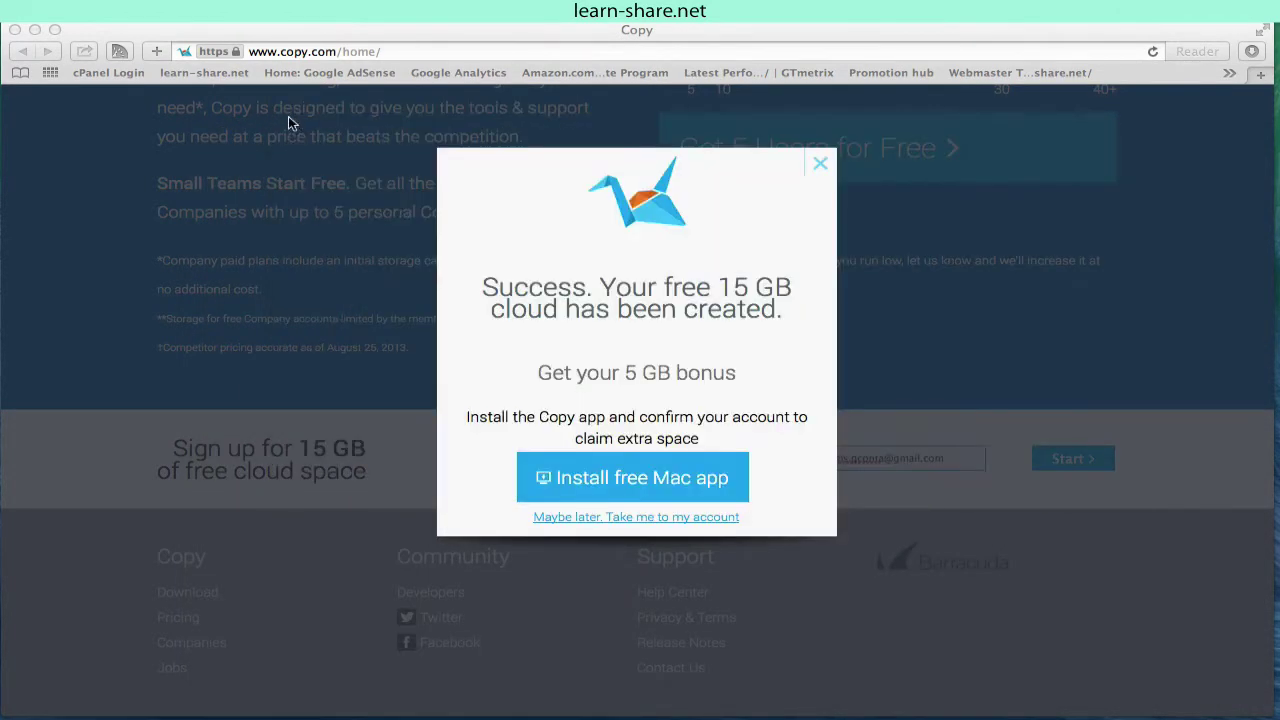
pyautogui.click(700, 284)
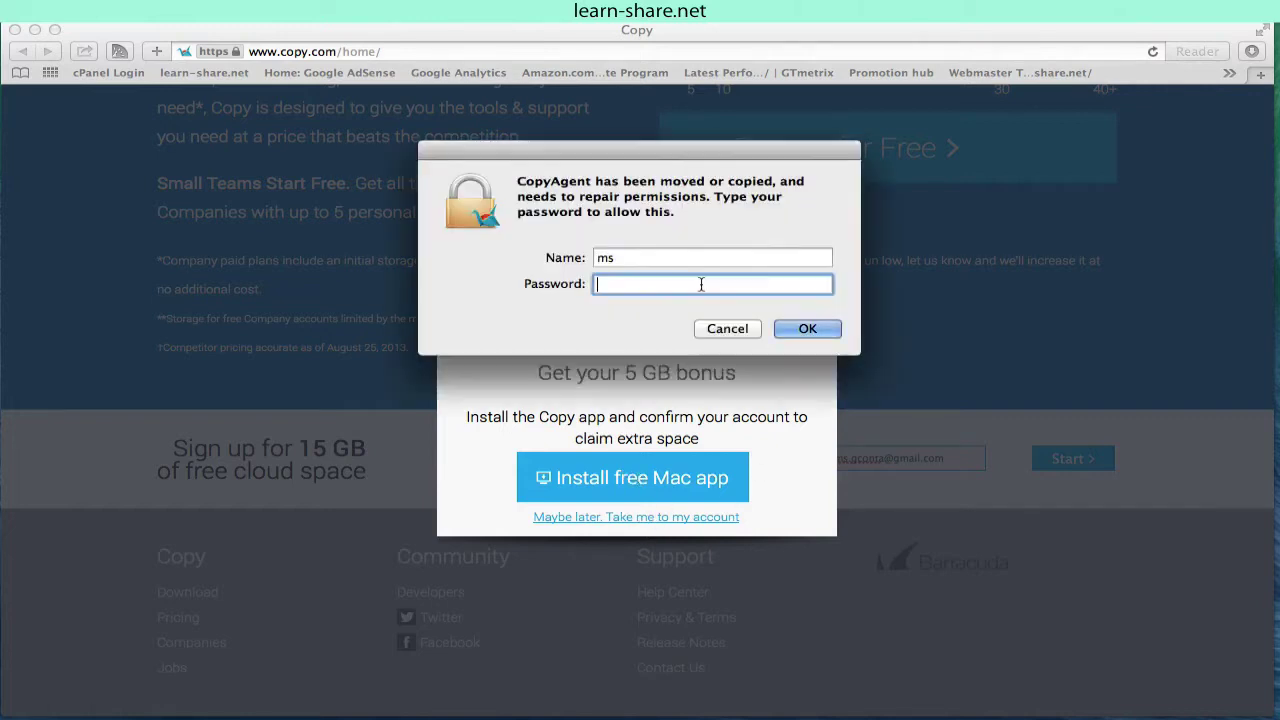
pyautogui.write('••••••')
pyautogui.press('Return')
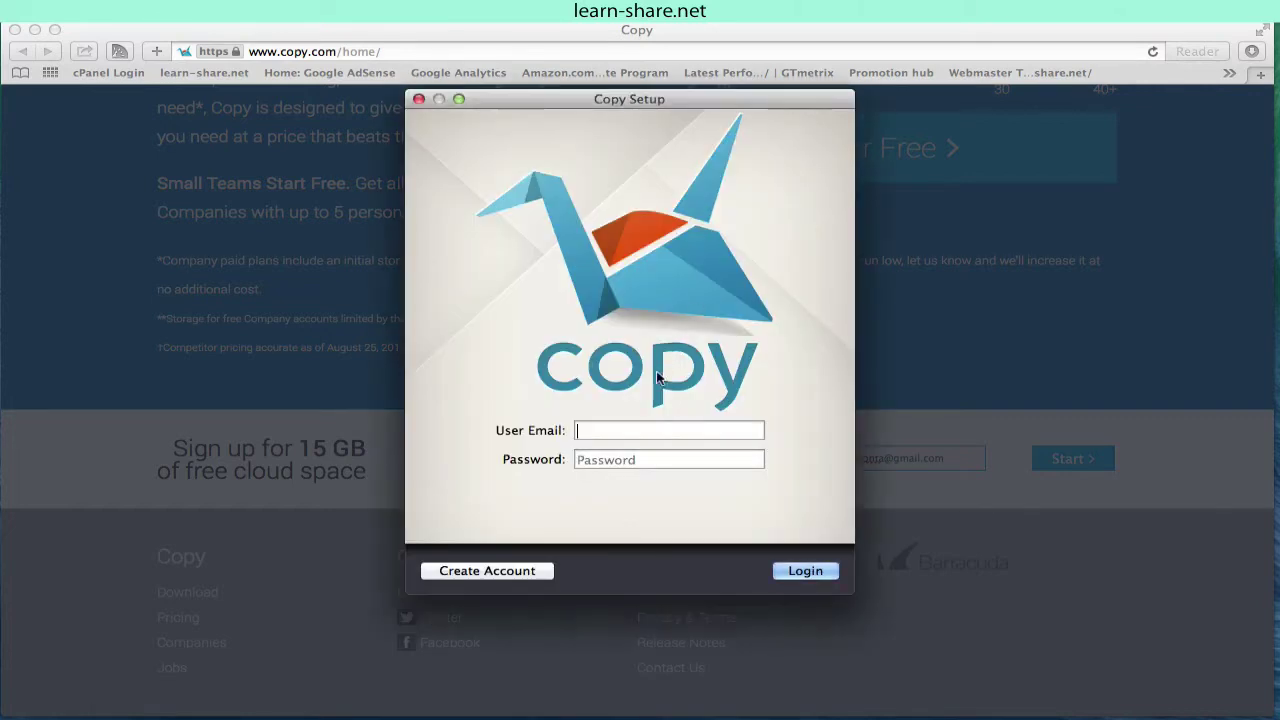
pyautogui.moveTo(643, 99); pyautogui.dragTo(638, 152)
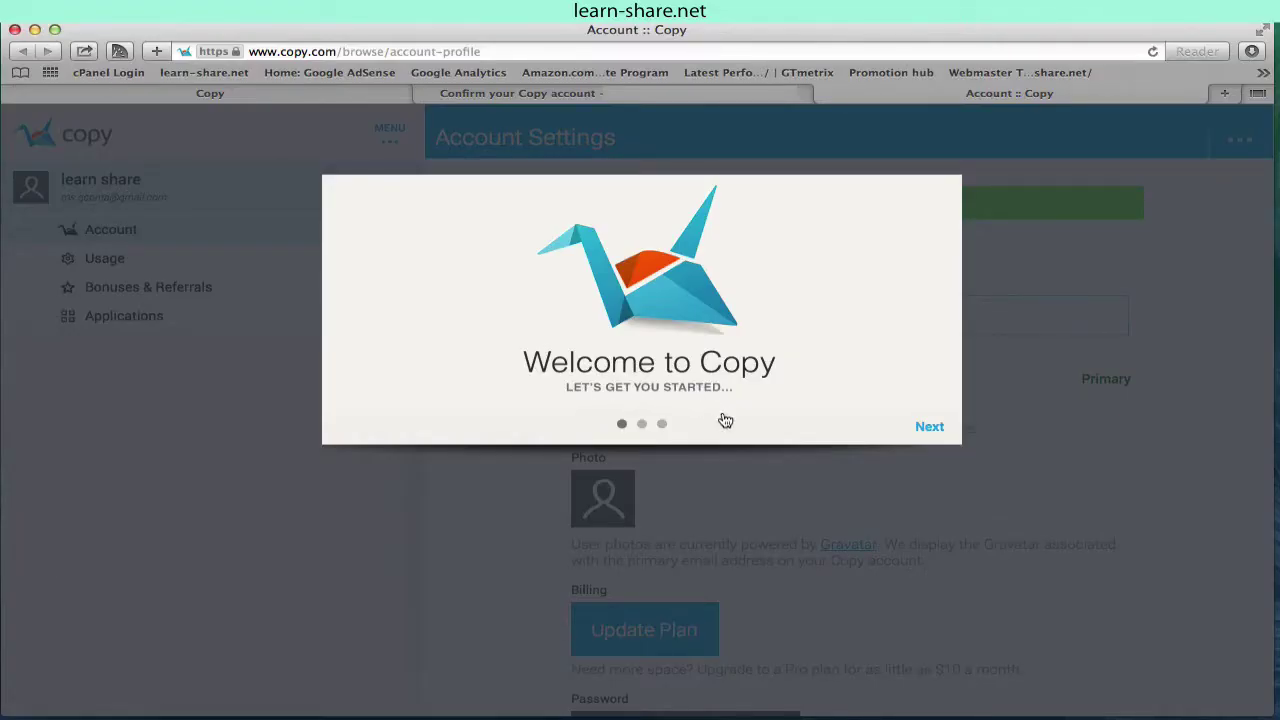
# Step: Skip through the Welcome to Copy tour, declining to import files from other cloud services
pyautogui.click(922, 430)
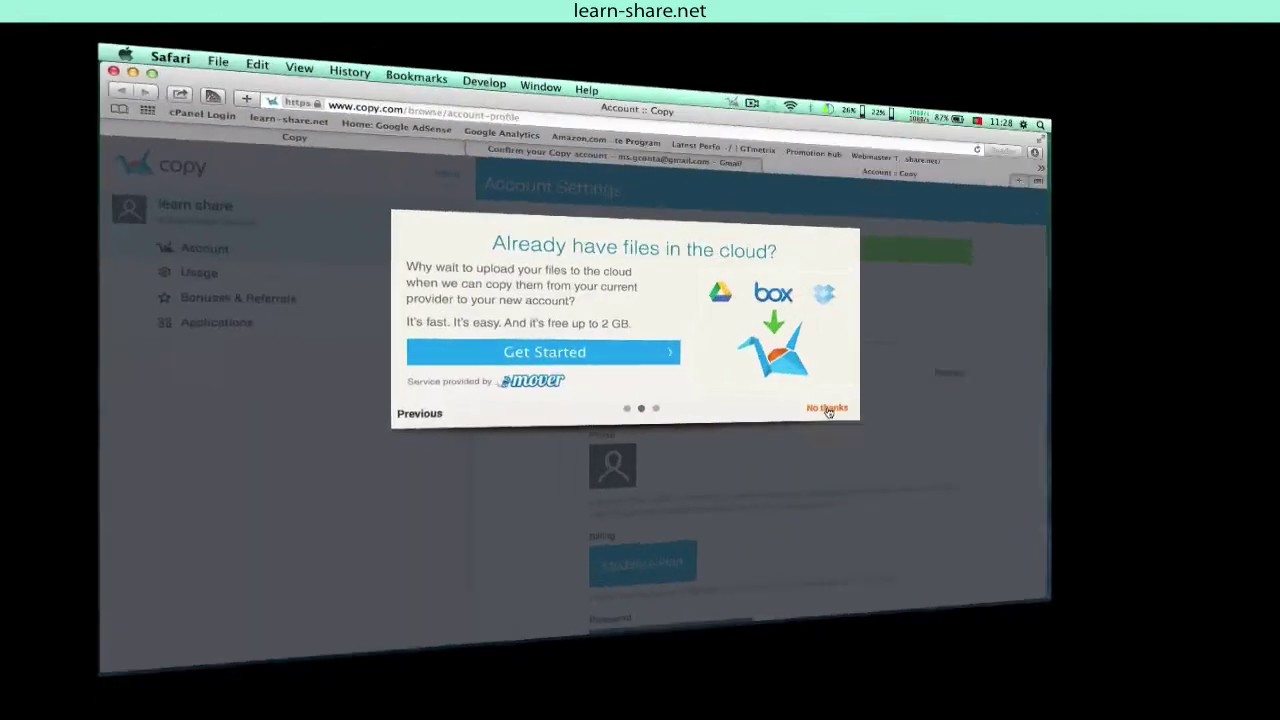
pyautogui.click(828, 410)
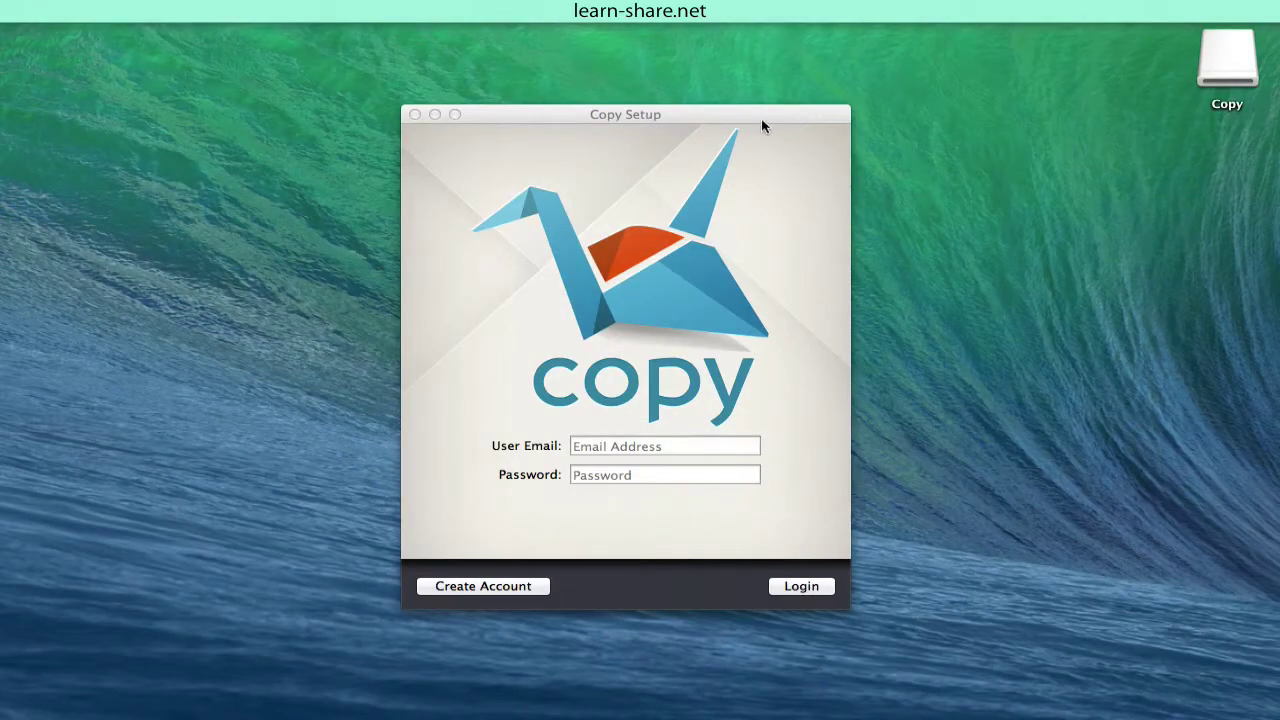
# Step: Log in to Copy Setup with the account e-mail and password, finish setup, and visit the Copy website
pyautogui.click(735, 103)
pyautogui.press('super+v')
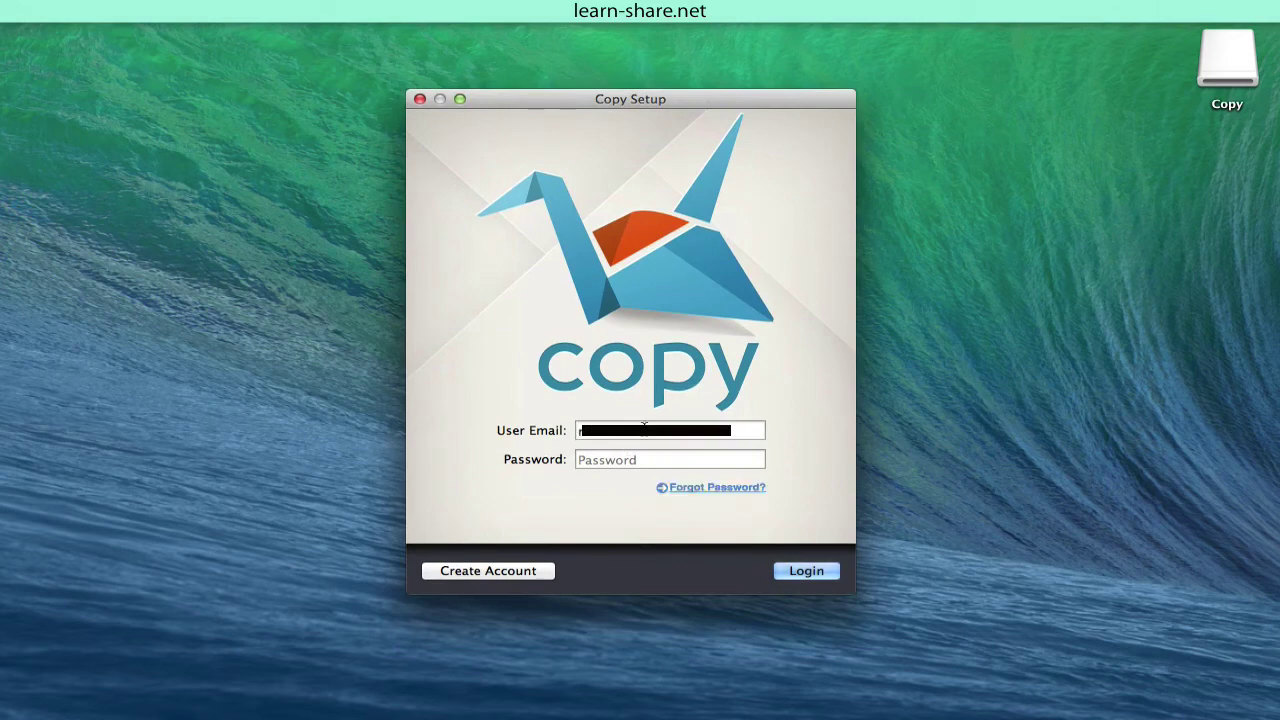
pyautogui.click(647, 459)
pyautogui.press('Return')
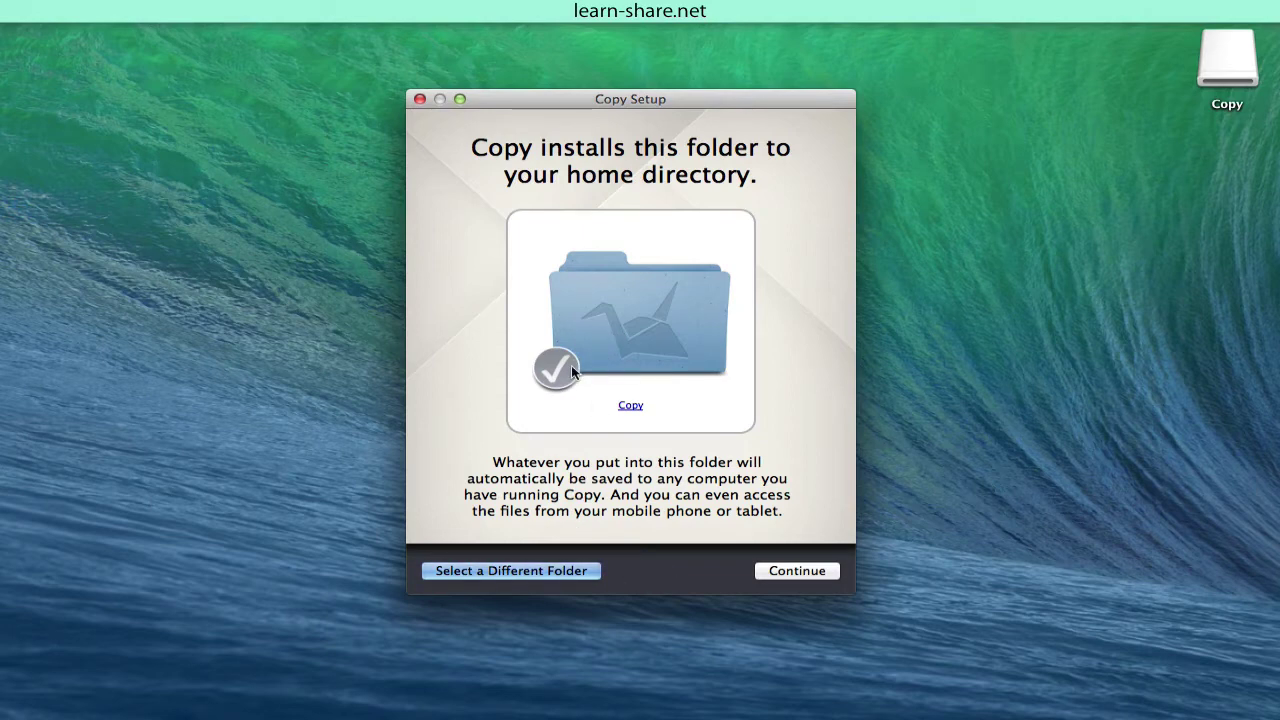
pyautogui.click(793, 571)
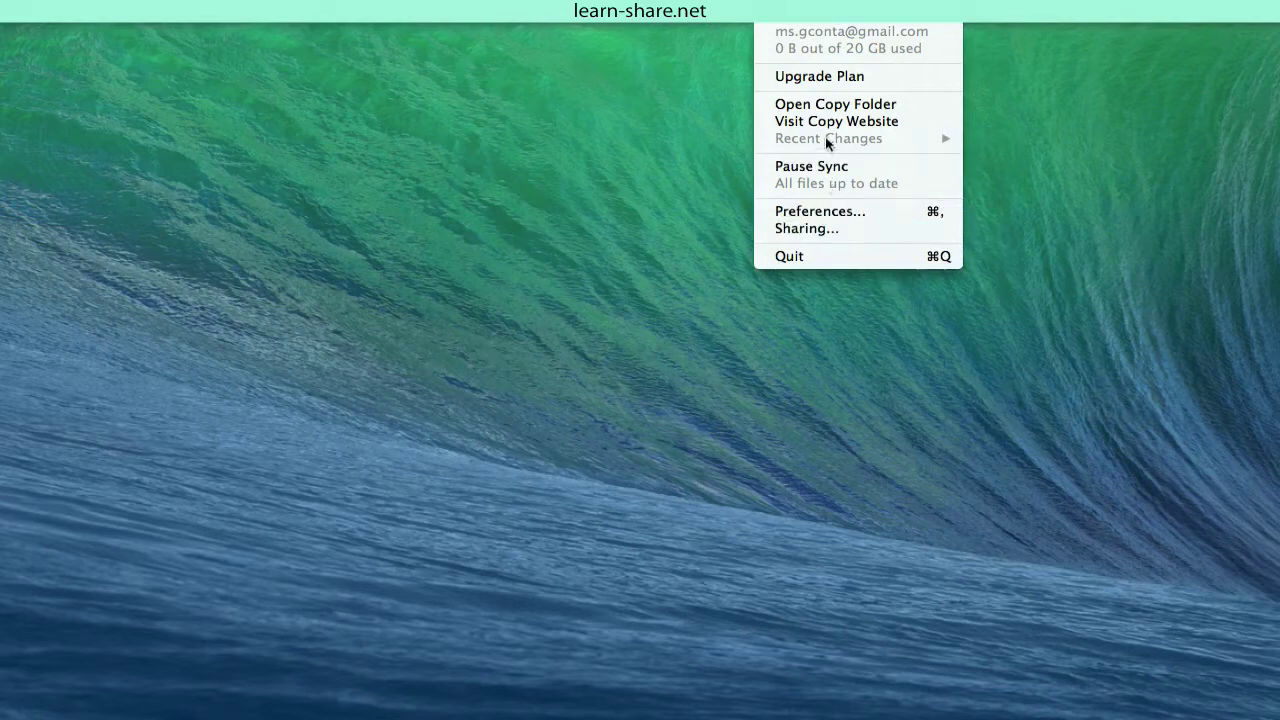
pyautogui.click(830, 123)
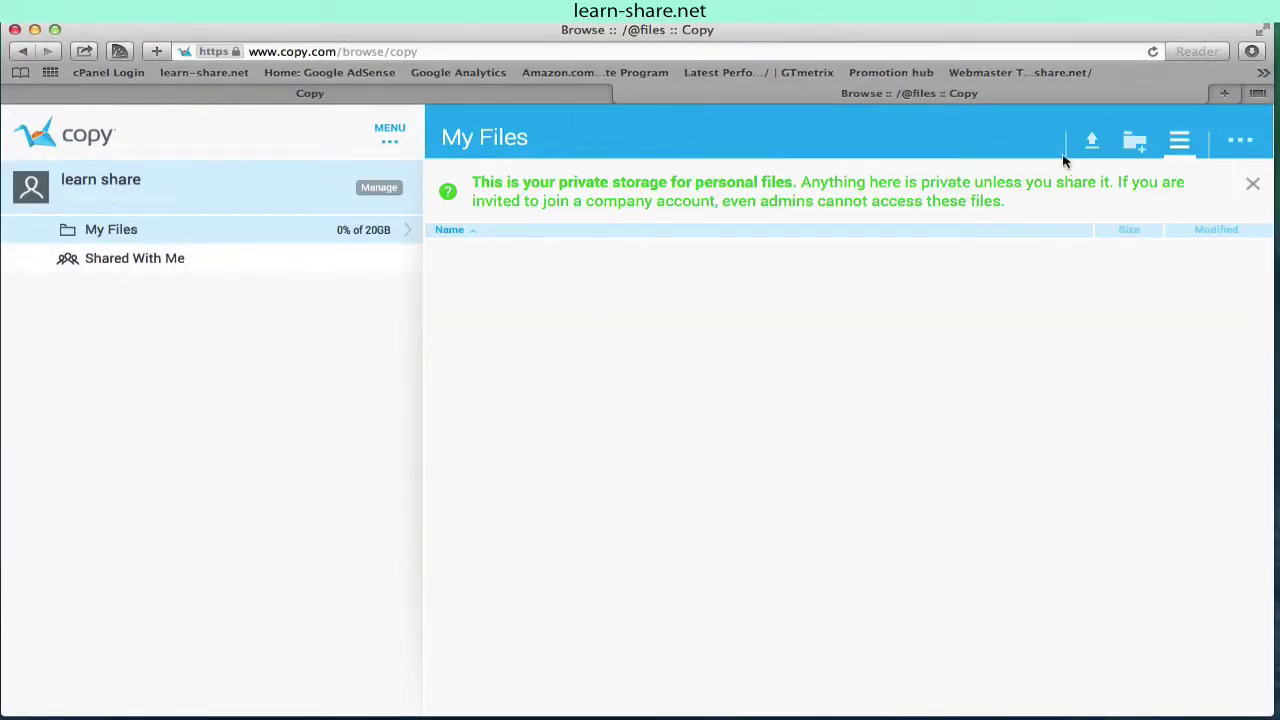
# Step: Upload torquepro2.png from the Desktop to My Files
pyautogui.click(1091, 145)
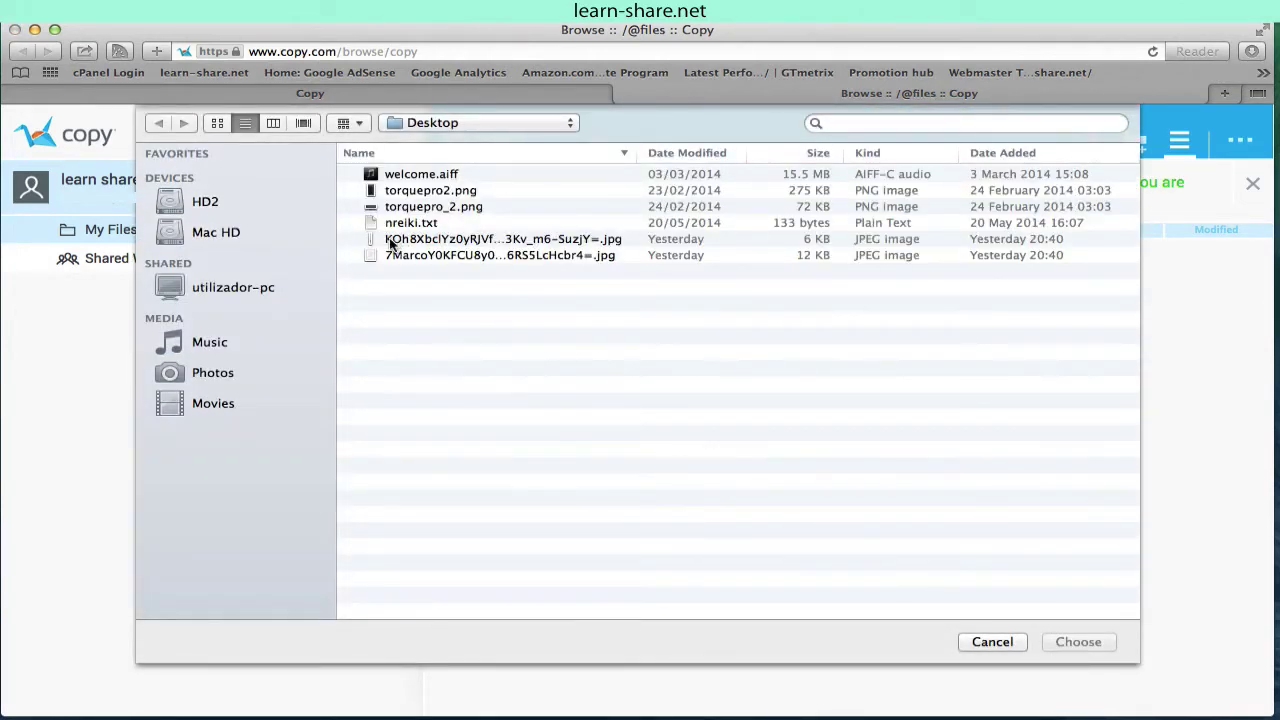
pyautogui.click(411, 194)
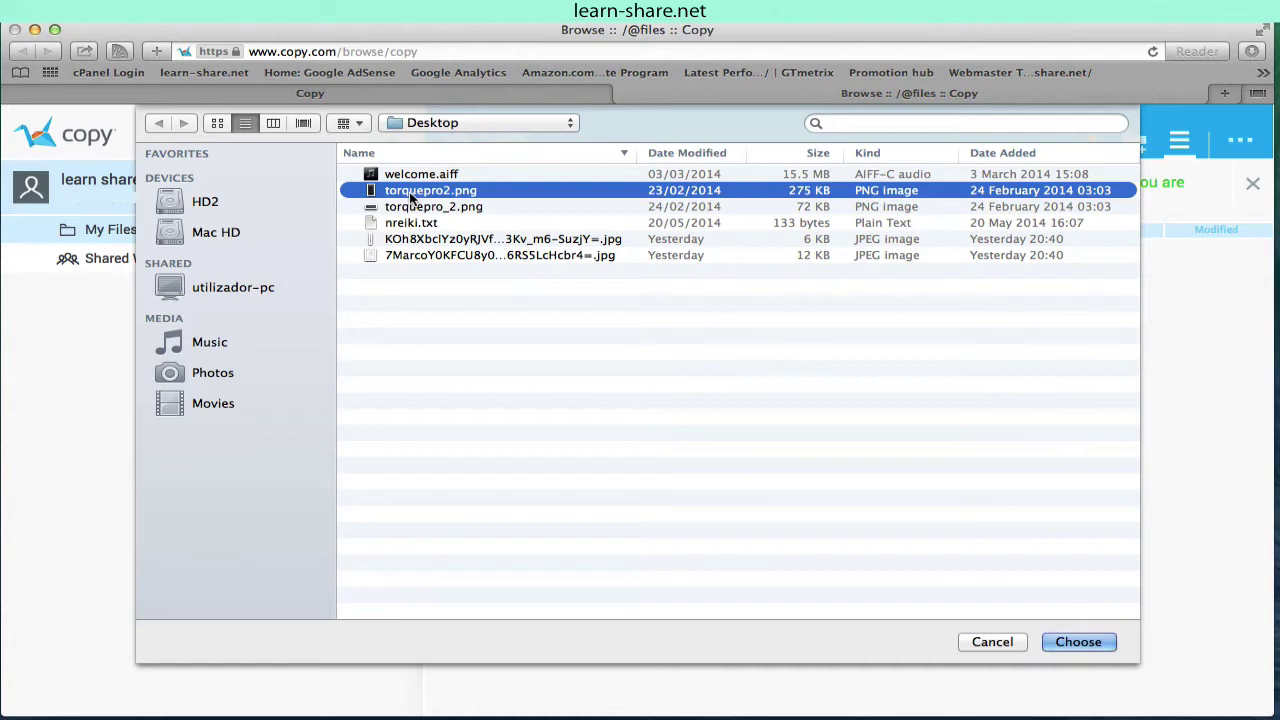
pyautogui.doubleClick(411, 194)
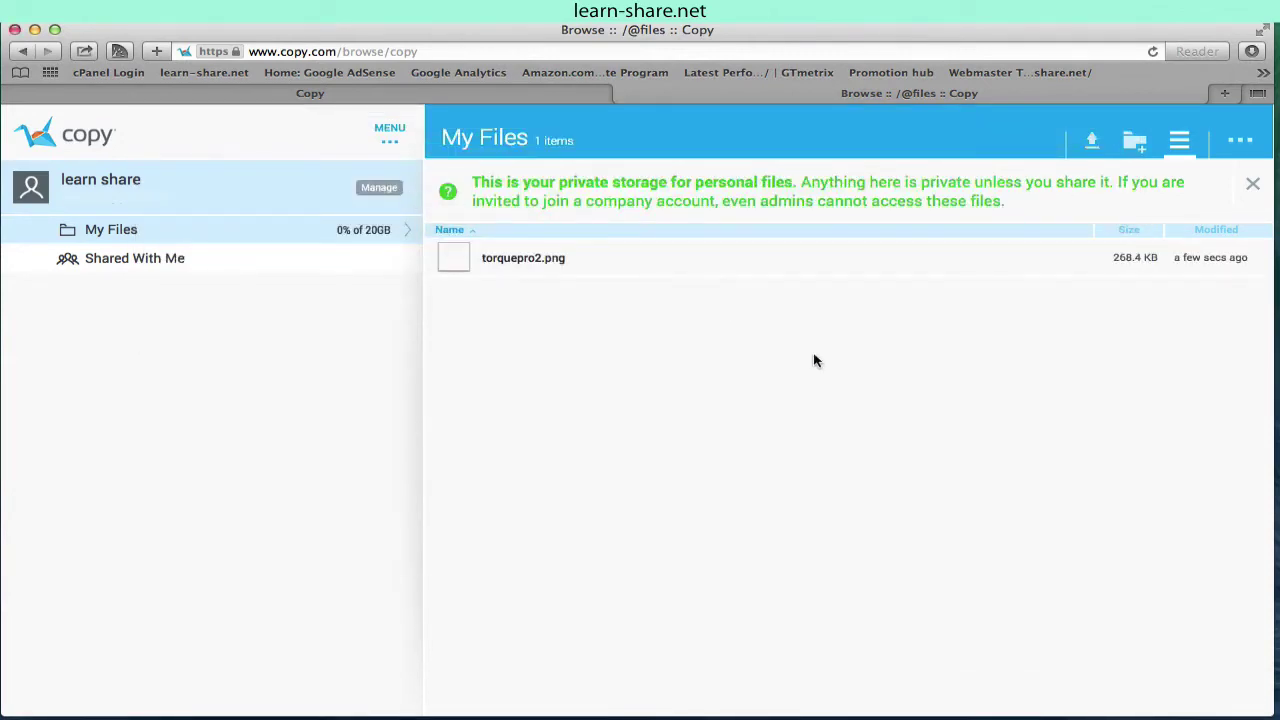
pyautogui.click(460, 262)
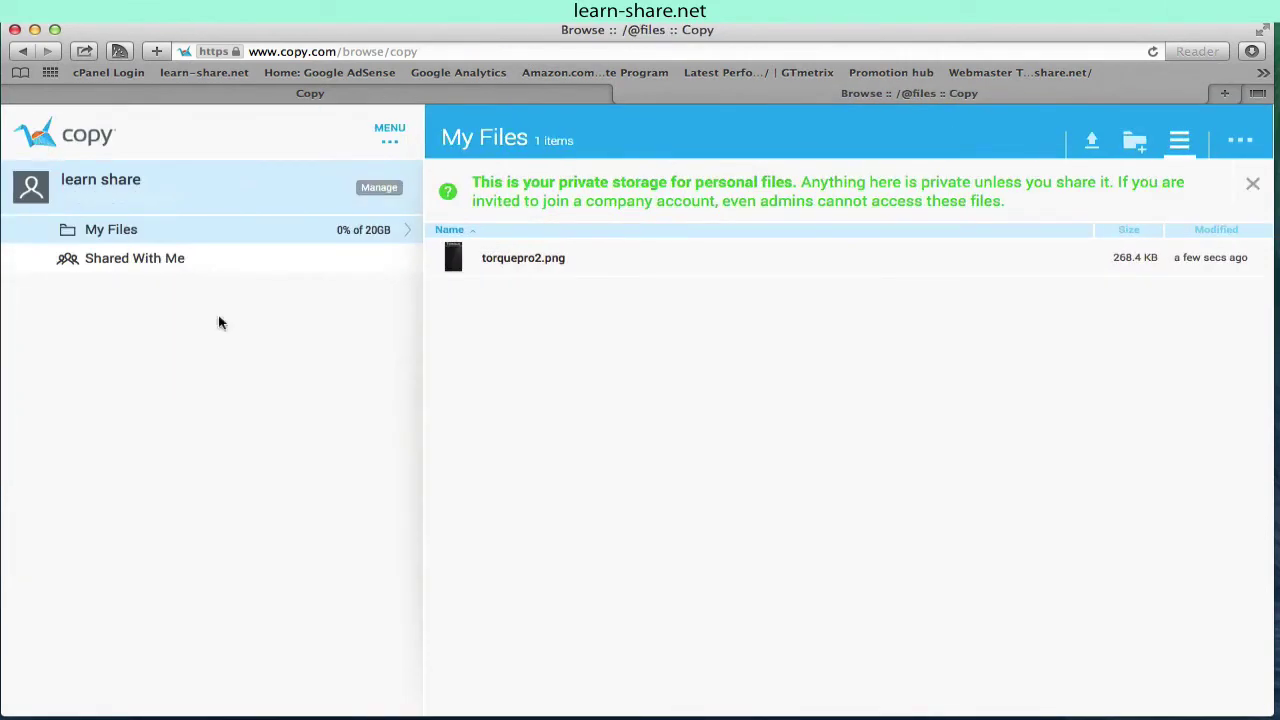
# Step: Create a folder named 'New Folder' in My Files
pyautogui.click(1137, 142)
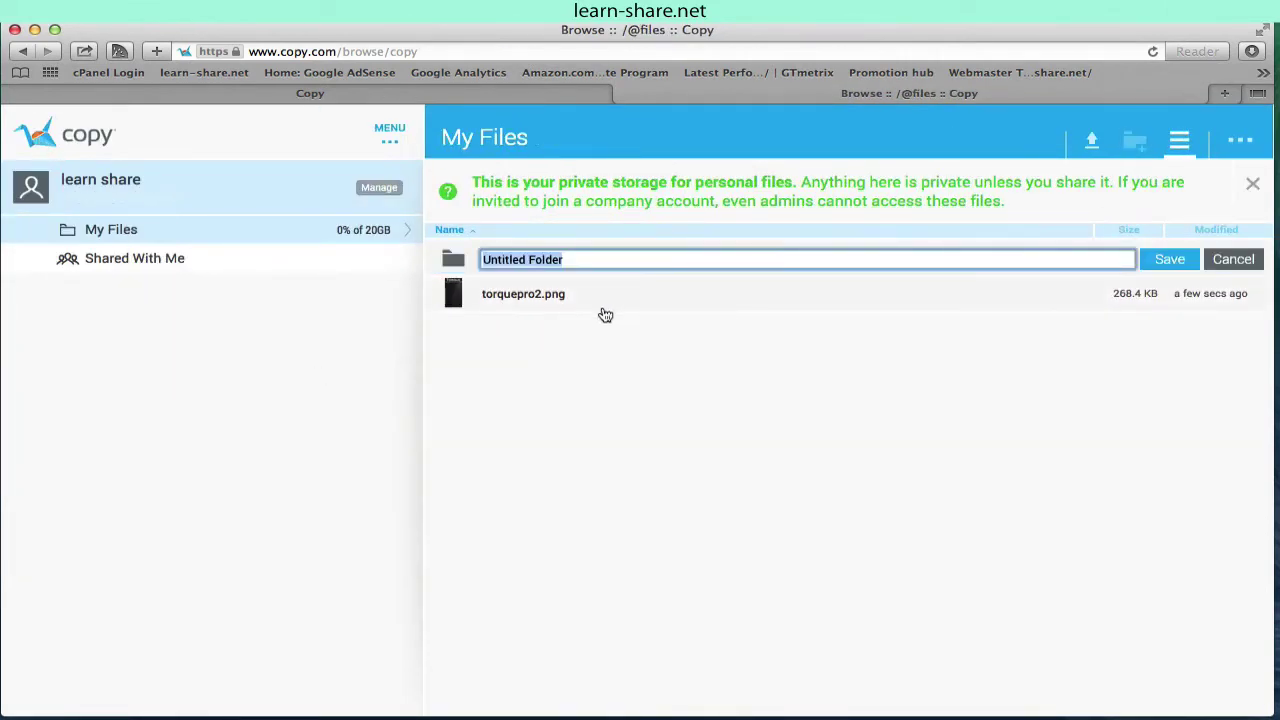
pyautogui.write('New Folder')
pyautogui.press('Return')
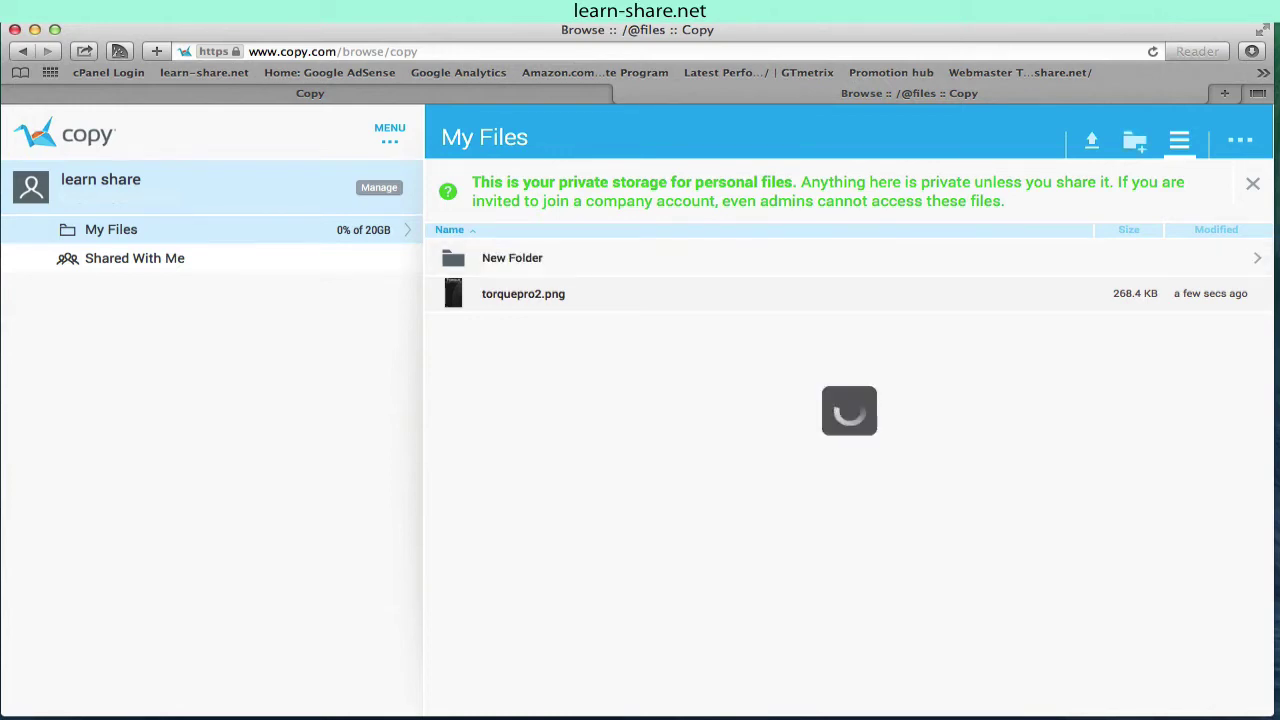
# Step: Create a public share link for torquepro2.png
pyautogui.rightClick(229, 341)
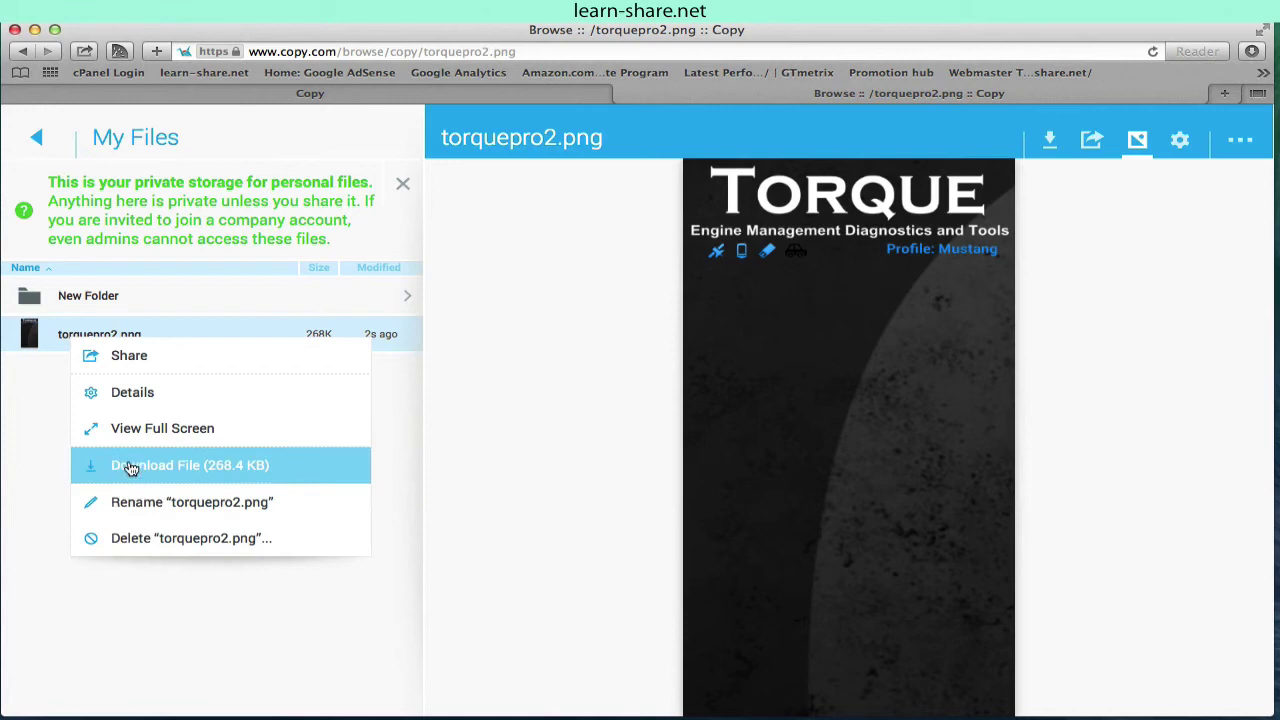
pyautogui.click(18, 400)
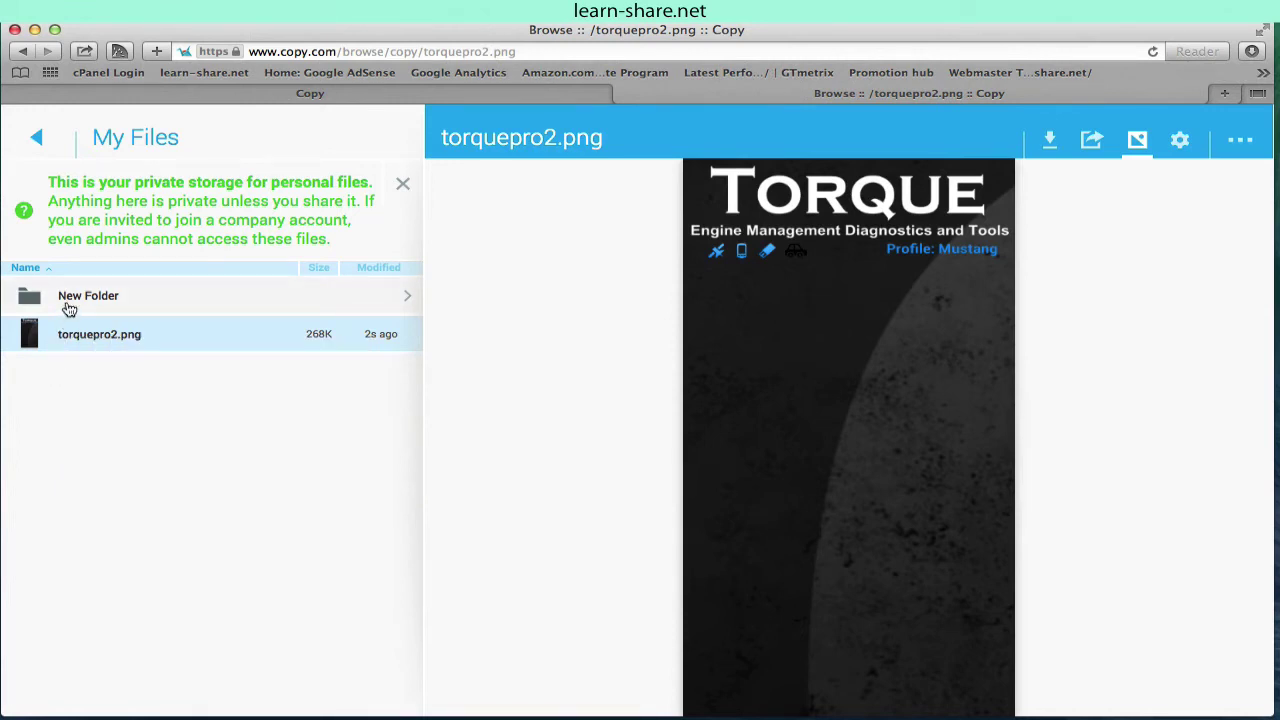
pyautogui.click(1095, 142)
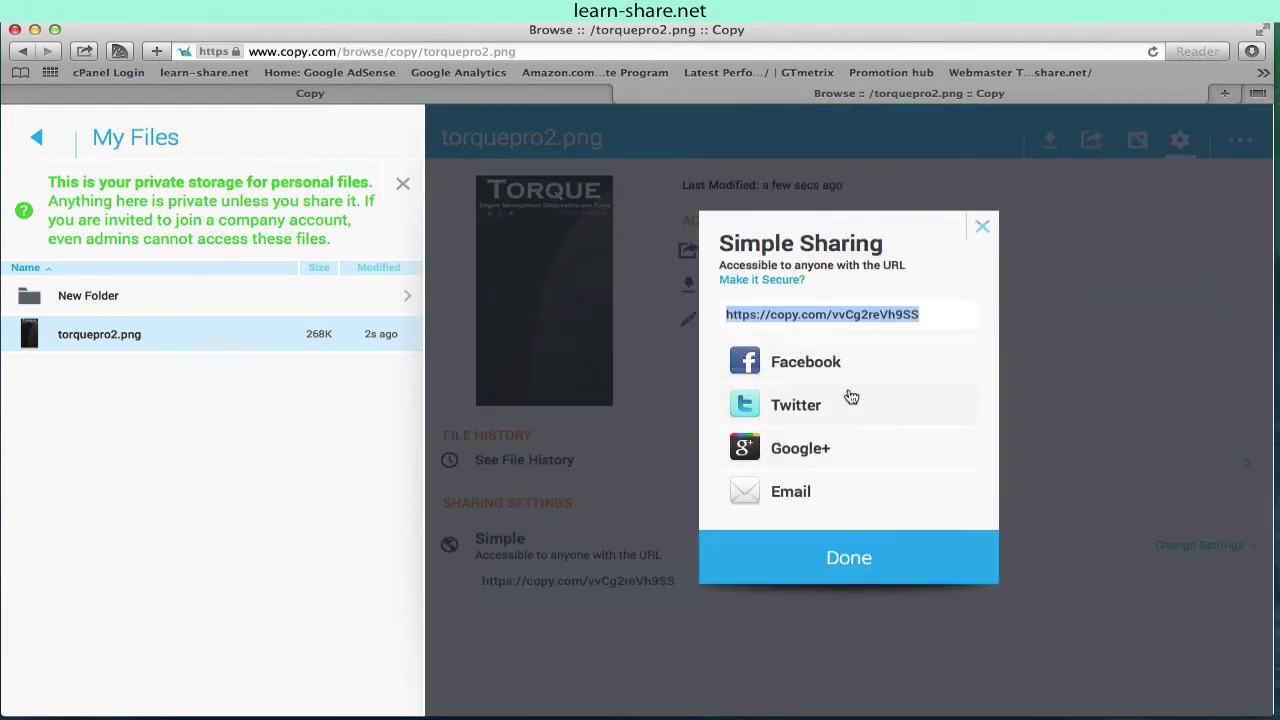
pyautogui.click(848, 558)
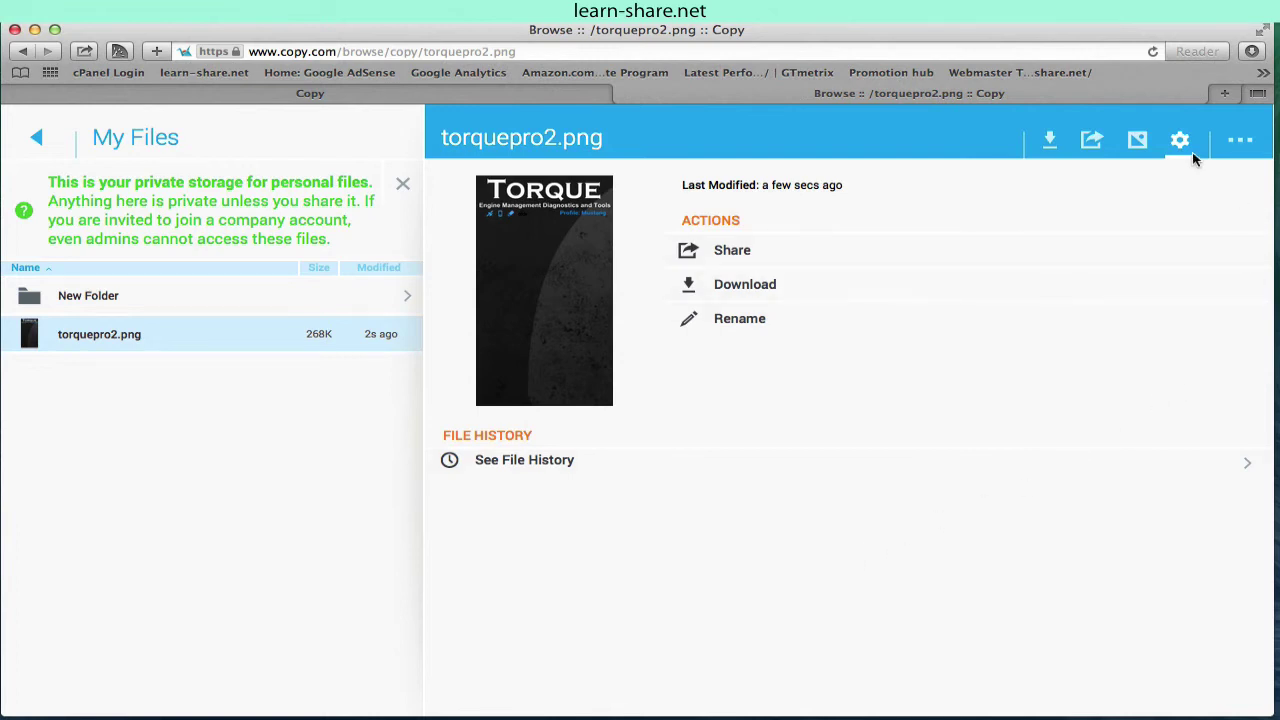
# Step: Open the web Account Details, then check the Copy menu-bar status showing 268.4 kB of 20 GB used
pyautogui.click(128, 145)
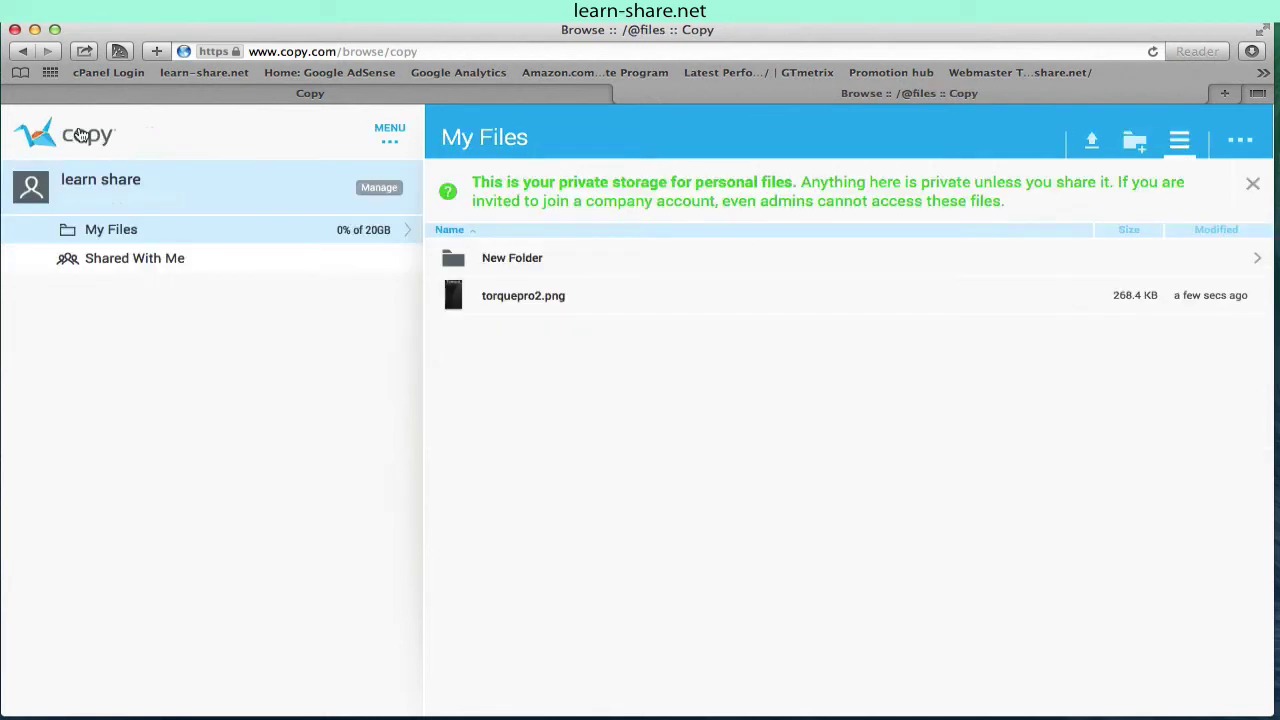
pyautogui.click(388, 137)
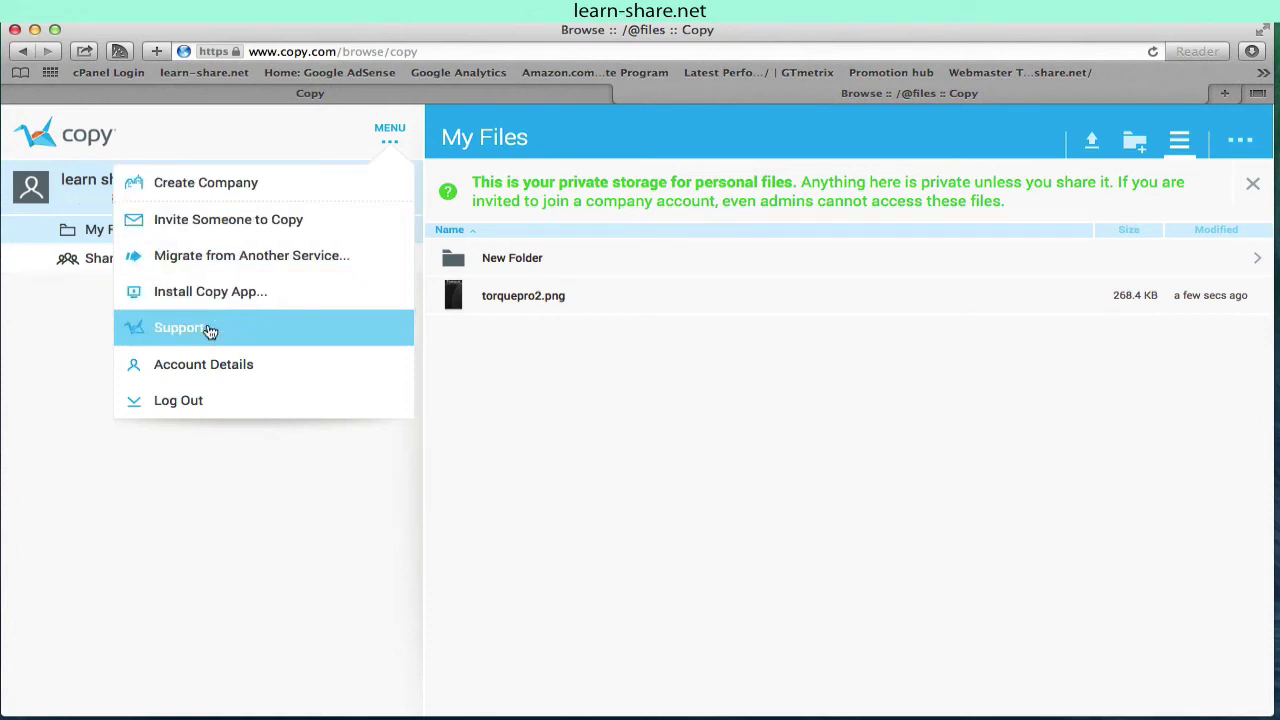
pyautogui.click(218, 365)
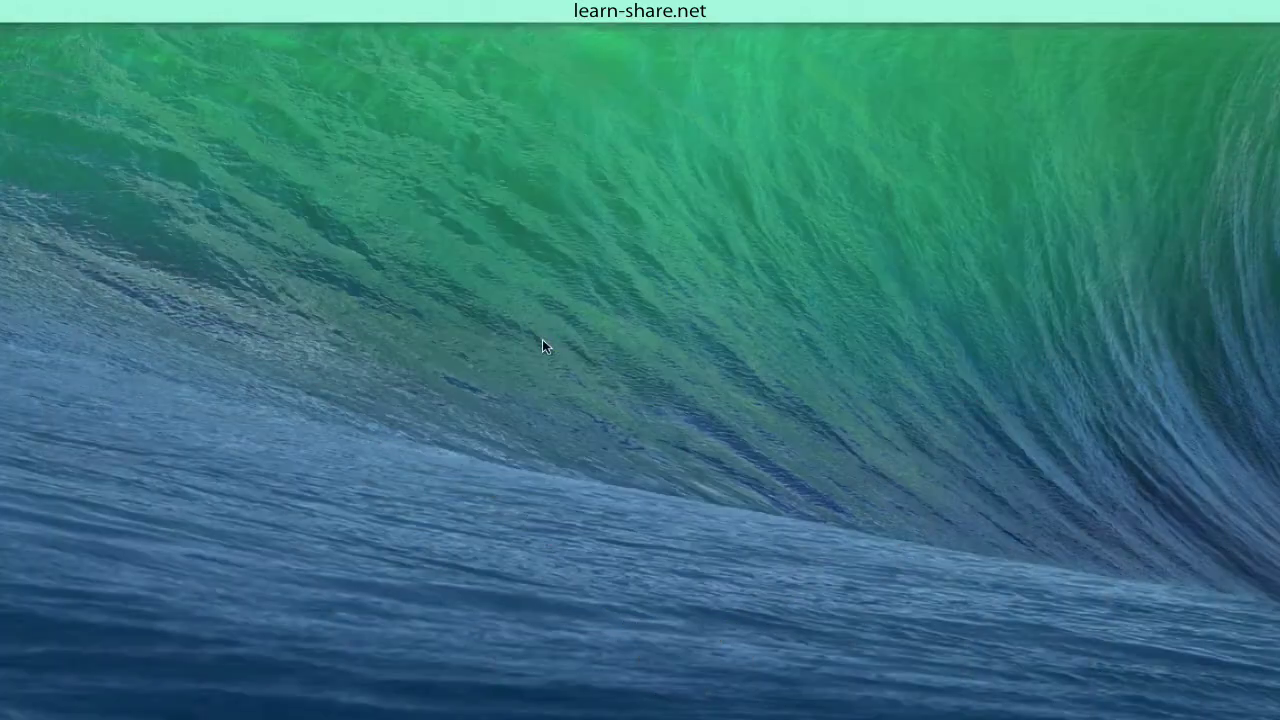
pyautogui.click(772, 20)
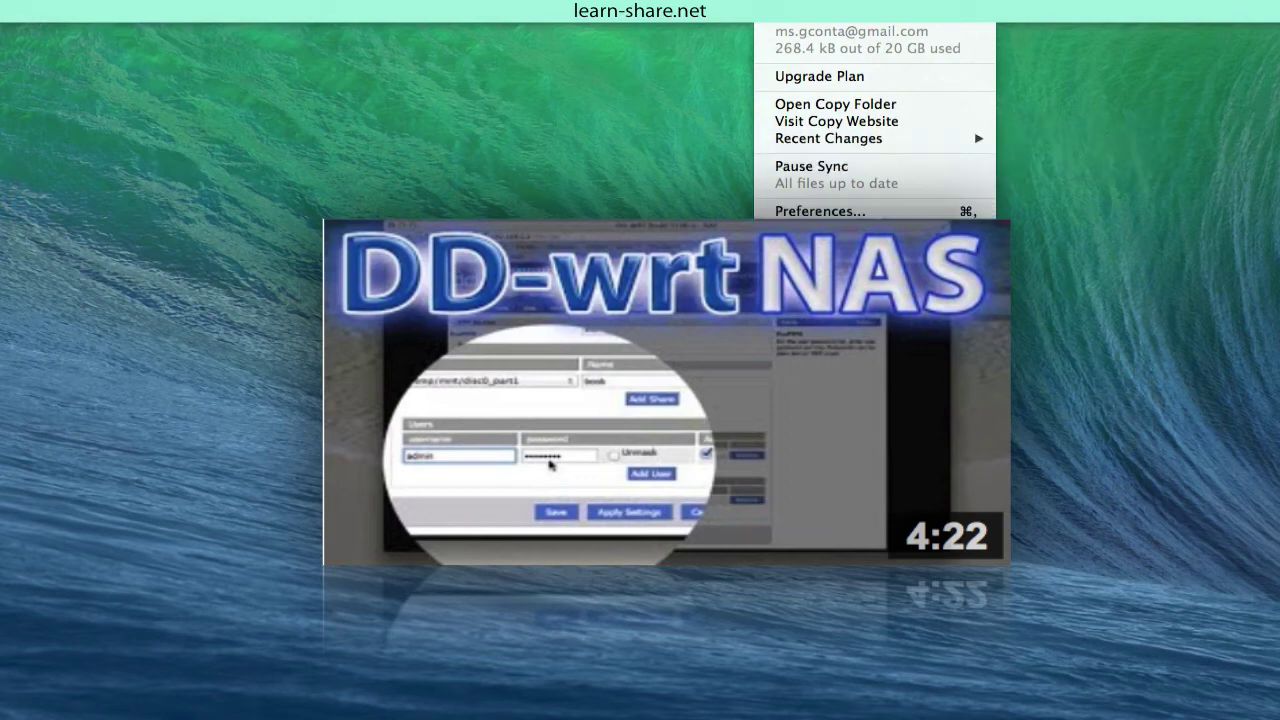
# Step: Open the local Copy folder in icon view and check that New Folder and torquepro2.png are there
pyautogui.click(715, 196)
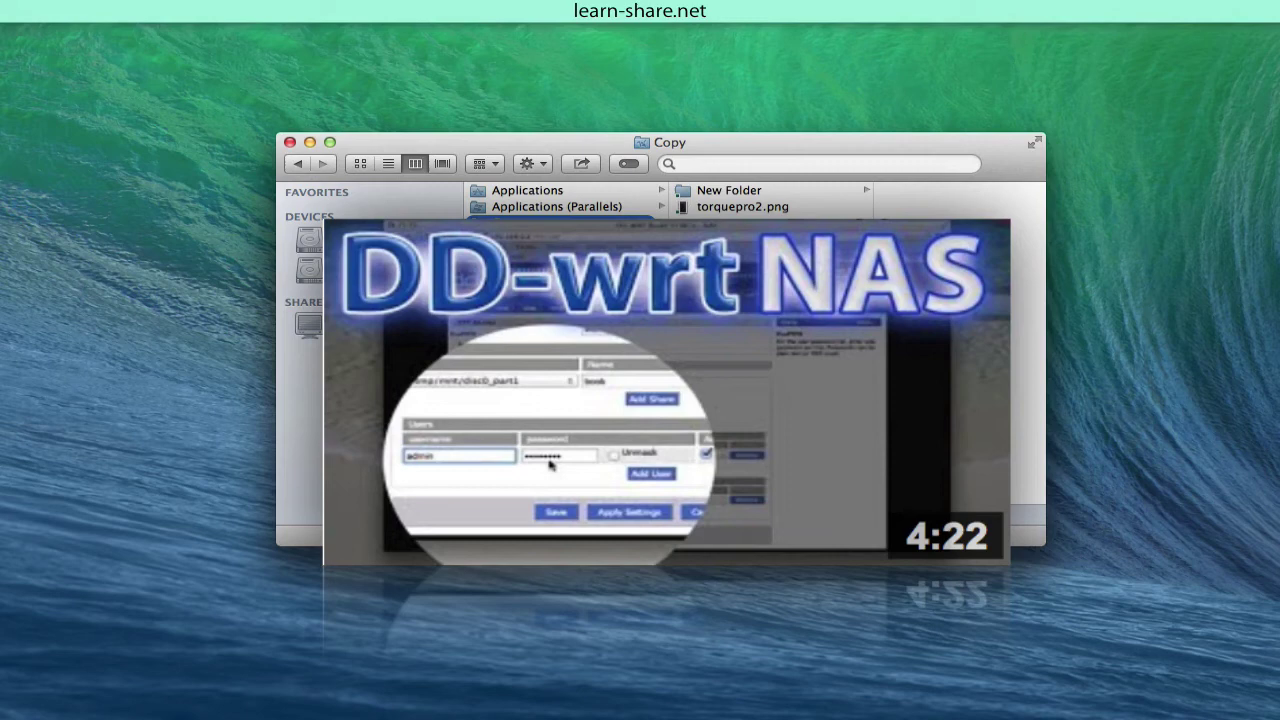
pyautogui.click(362, 163)
pyautogui.moveTo(401, 147); pyautogui.dragTo(316, 87)
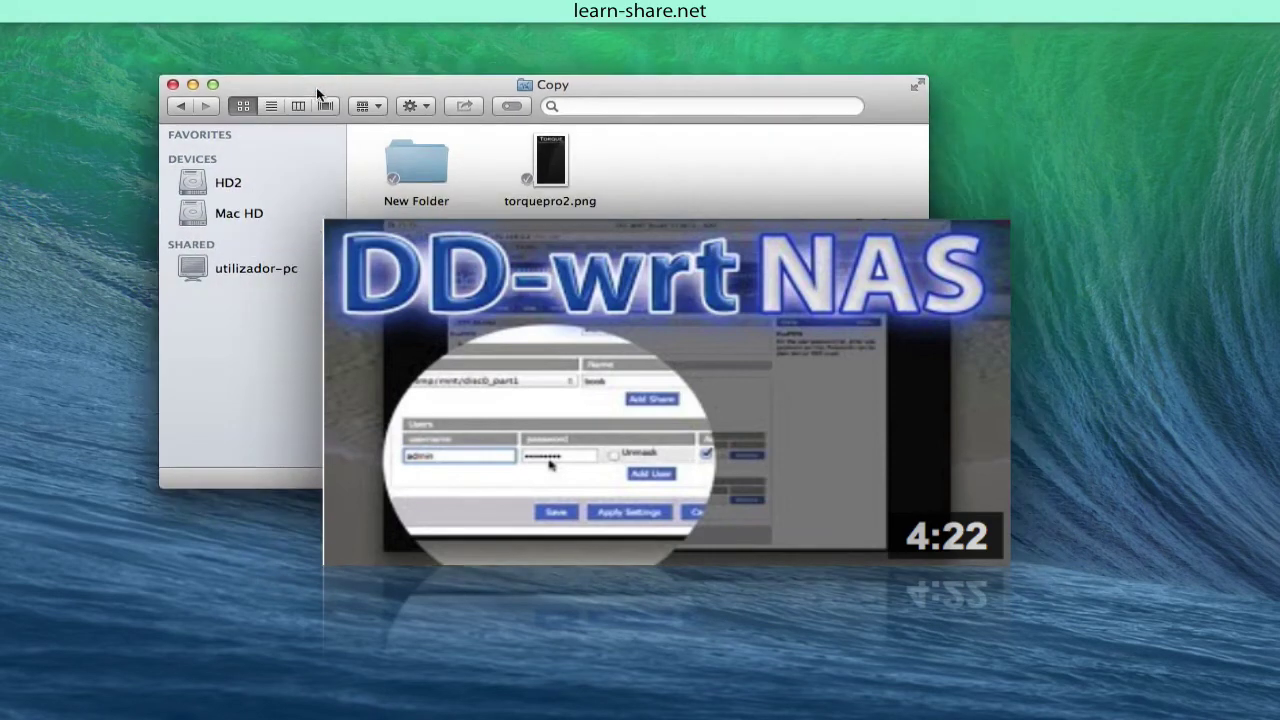
pyautogui.click(550, 165)
pyautogui.click(439, 176)
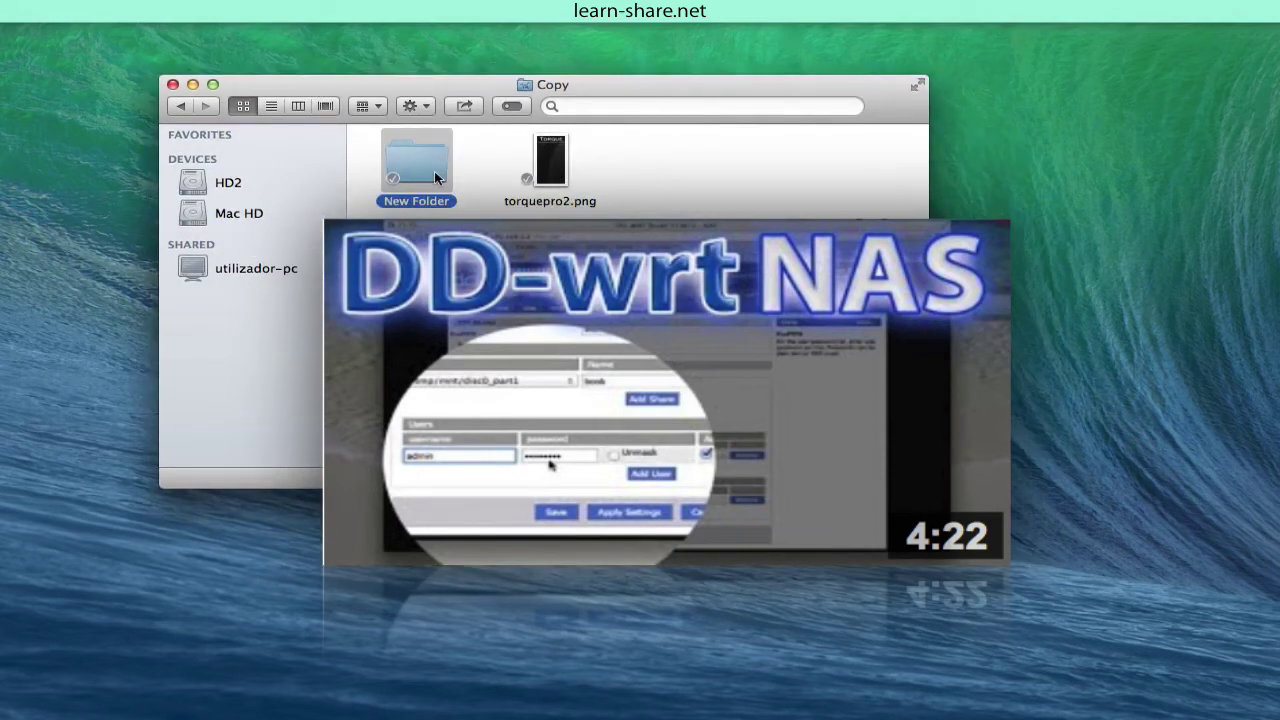
pyautogui.click(440, 300)
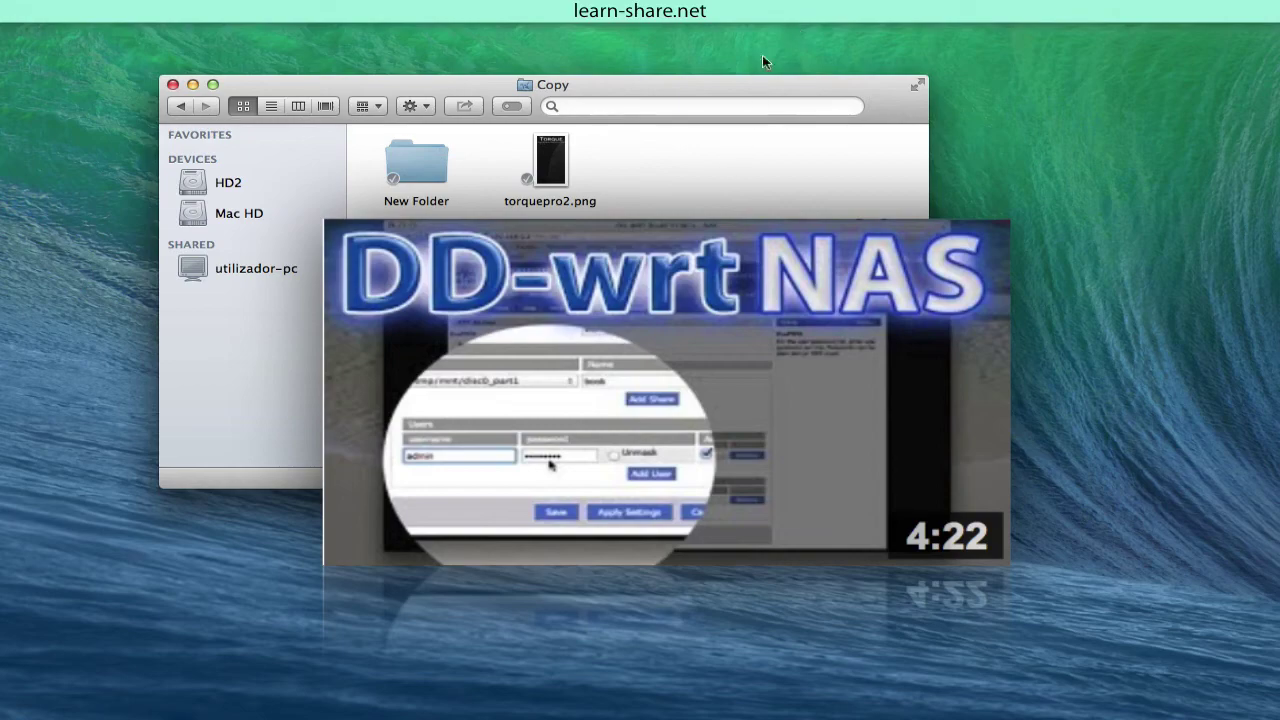